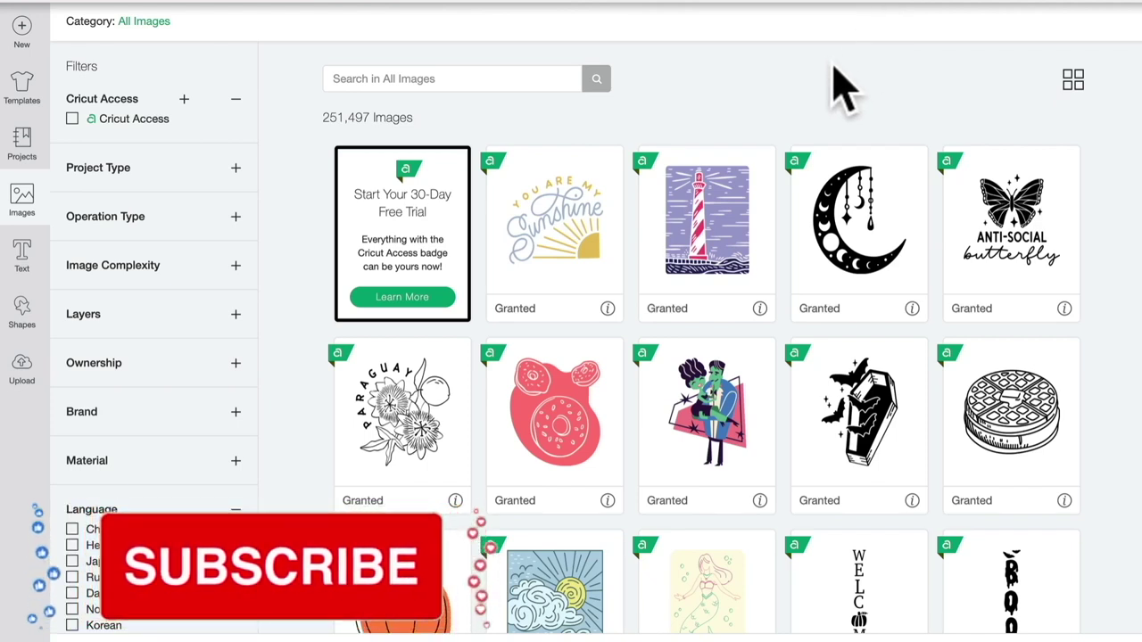
- Close the Images library so only the blank canvas layer remains
click(817, 103)
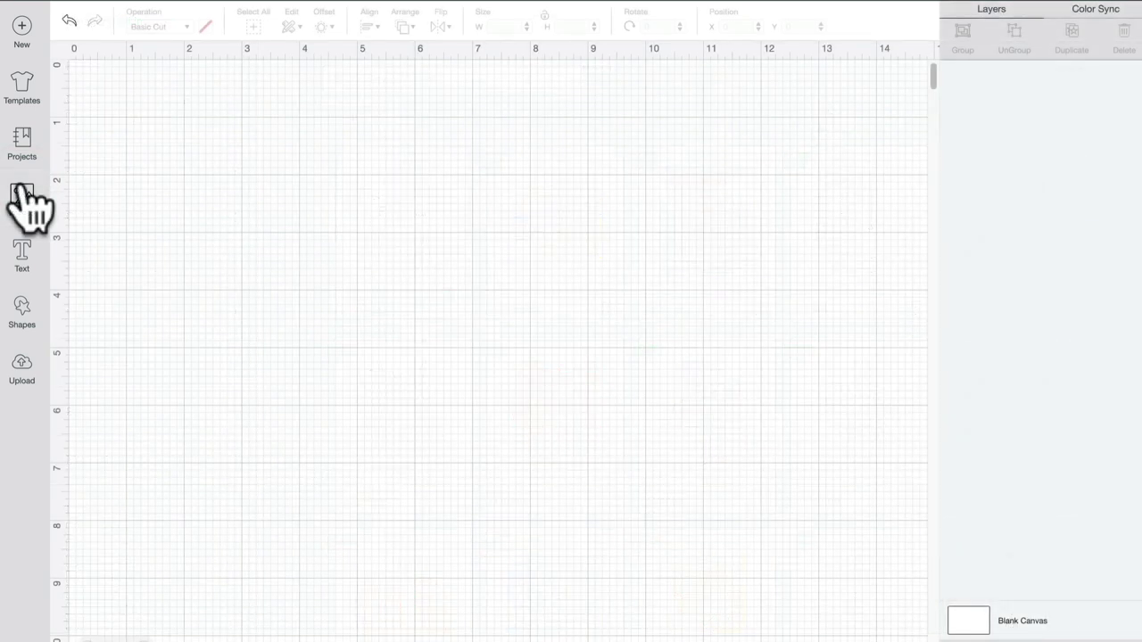
- Reopen the image library from the Images button in the left sidebar
click(23, 196)
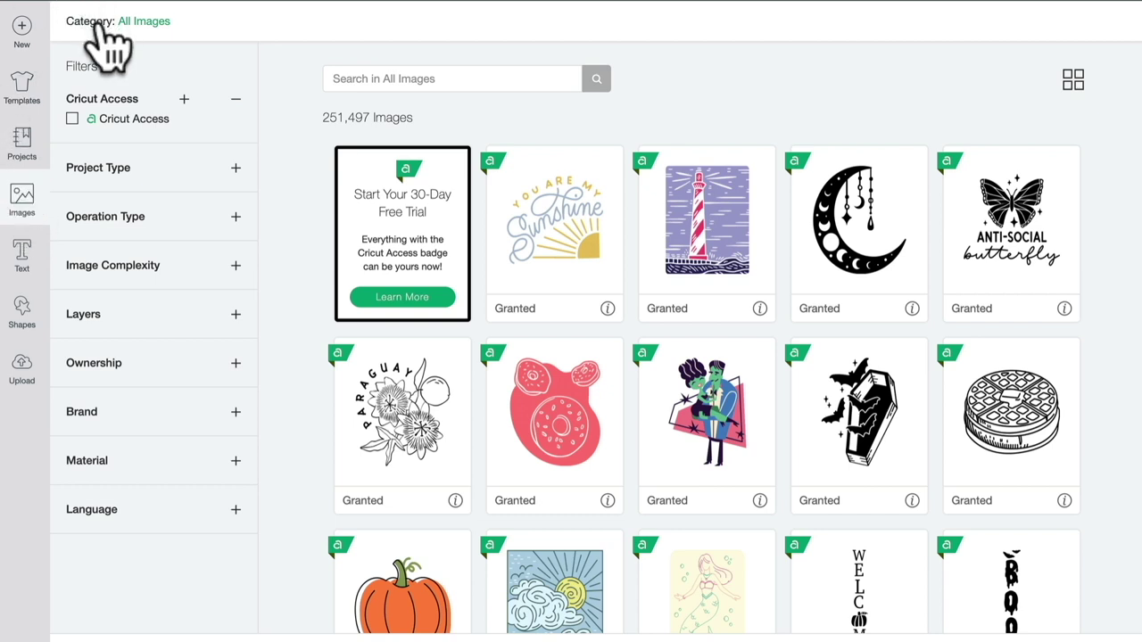
- Browse all images, search for 'halloween', then replace the search with 'pumpkin'
click(145, 20)
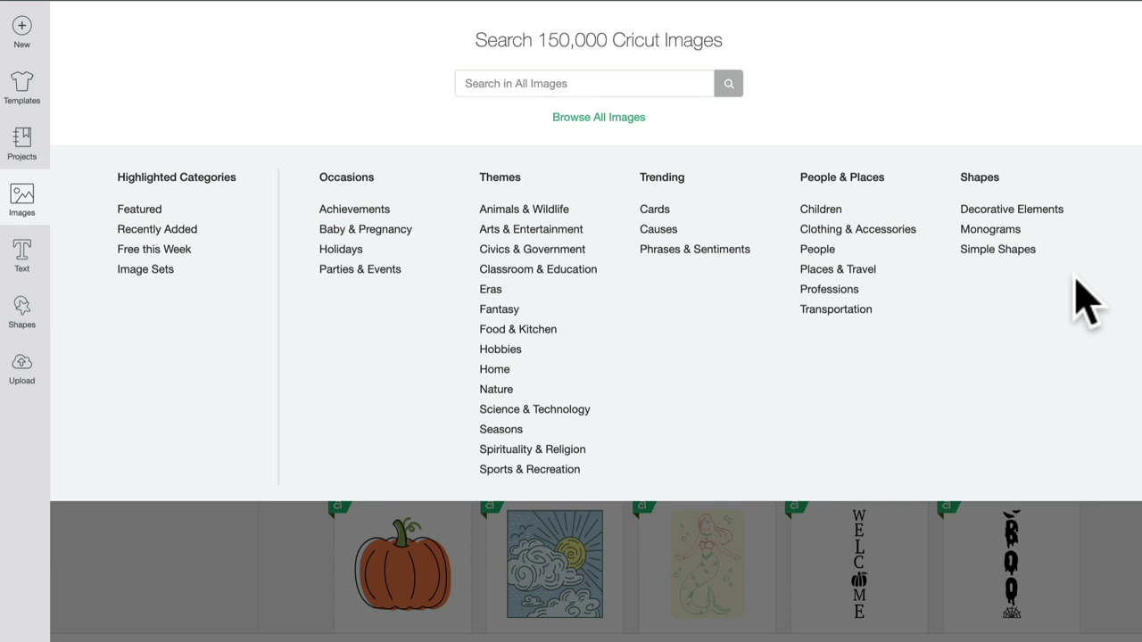
click(622, 120)
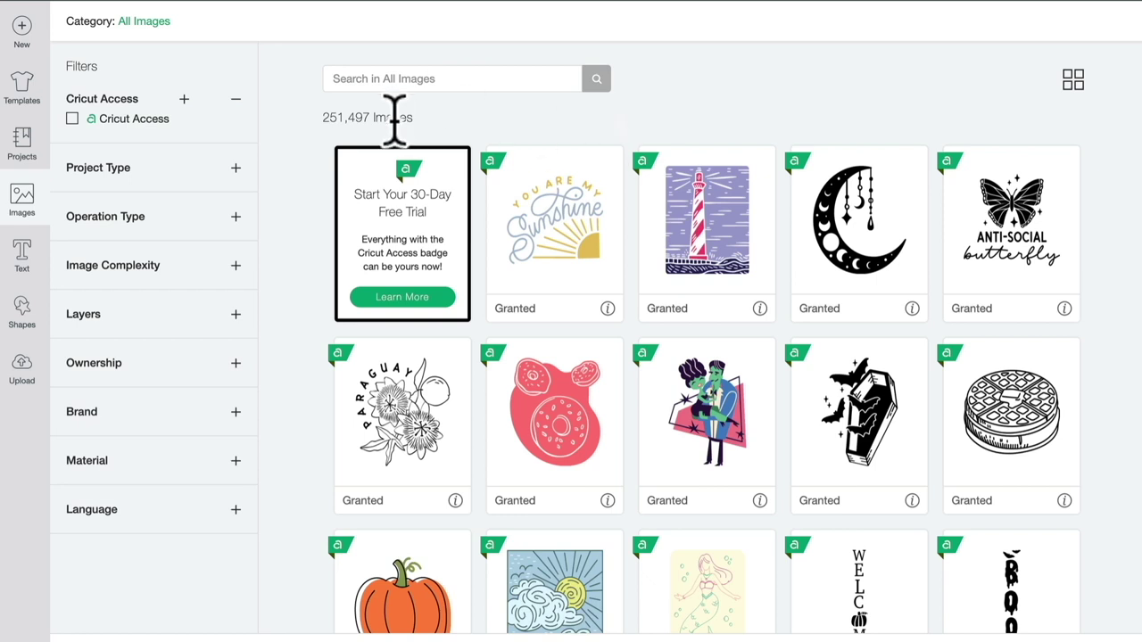
click(397, 76)
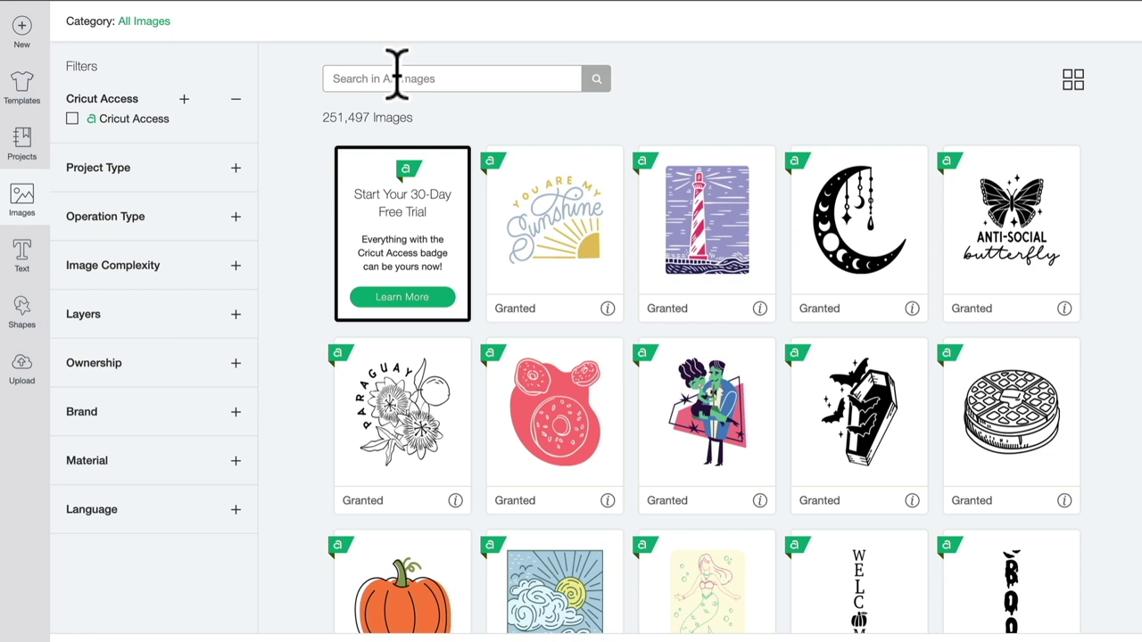
text(halloween)
key(Return)
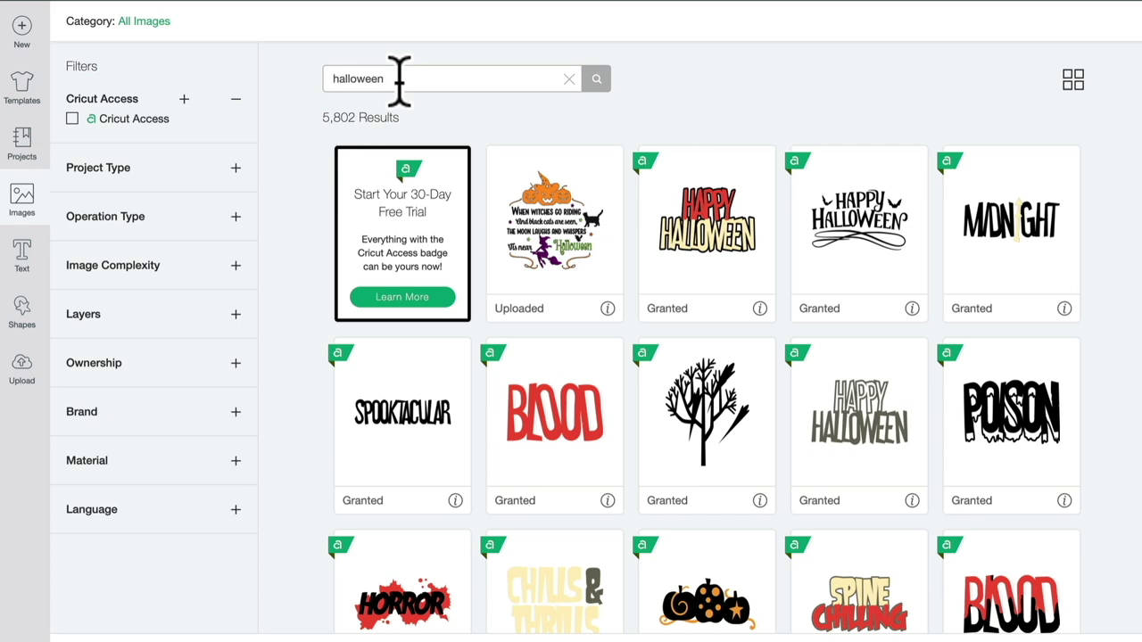
key(BackSpace)
key(BackSpace)
key(BackSpace)
key(BackSpace)
key(BackSpace)
key(BackSpace)
key(BackSpace)
key(BackSpace)
key(BackSpace)
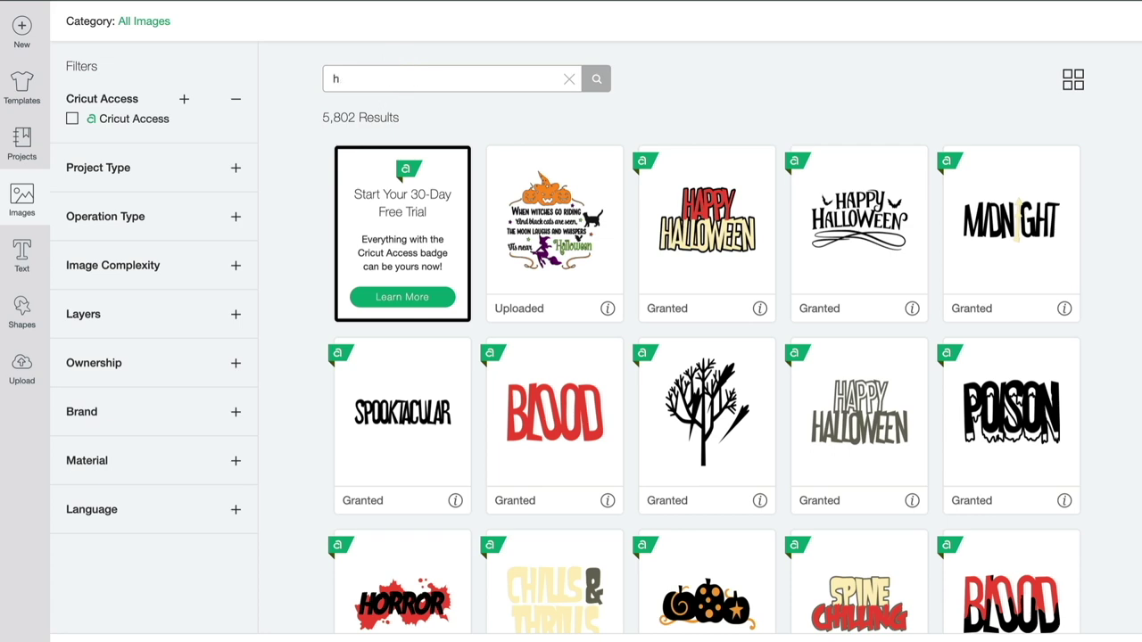
text(pumpkin)
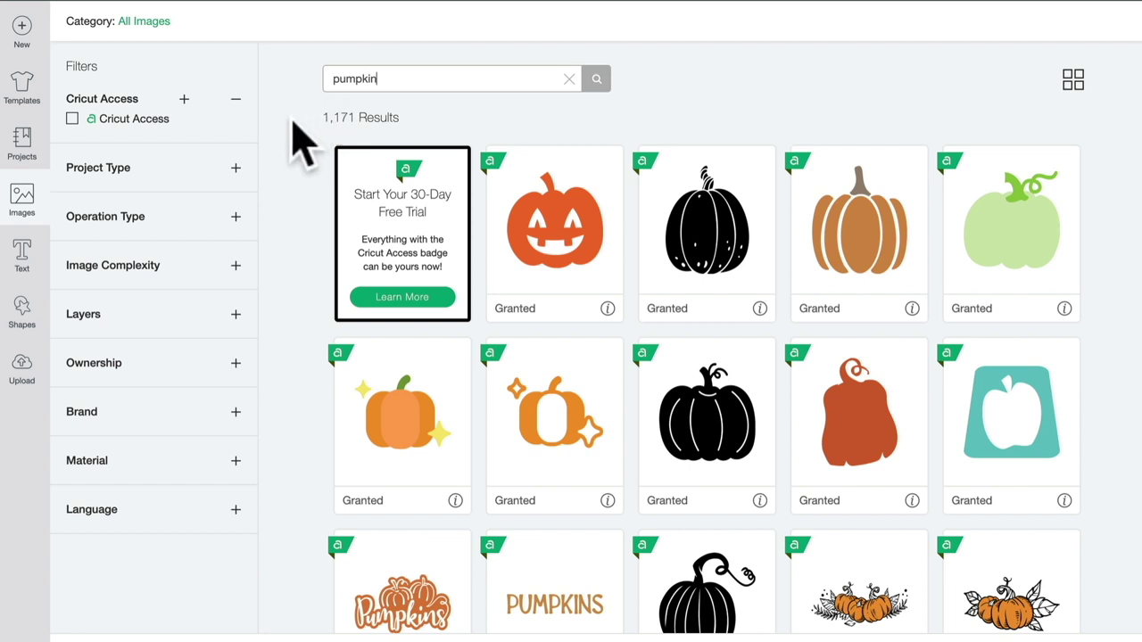
- Filter pumpkin results to Cricut Access, briefly trying and removing the Phrases project type
click(72, 121)
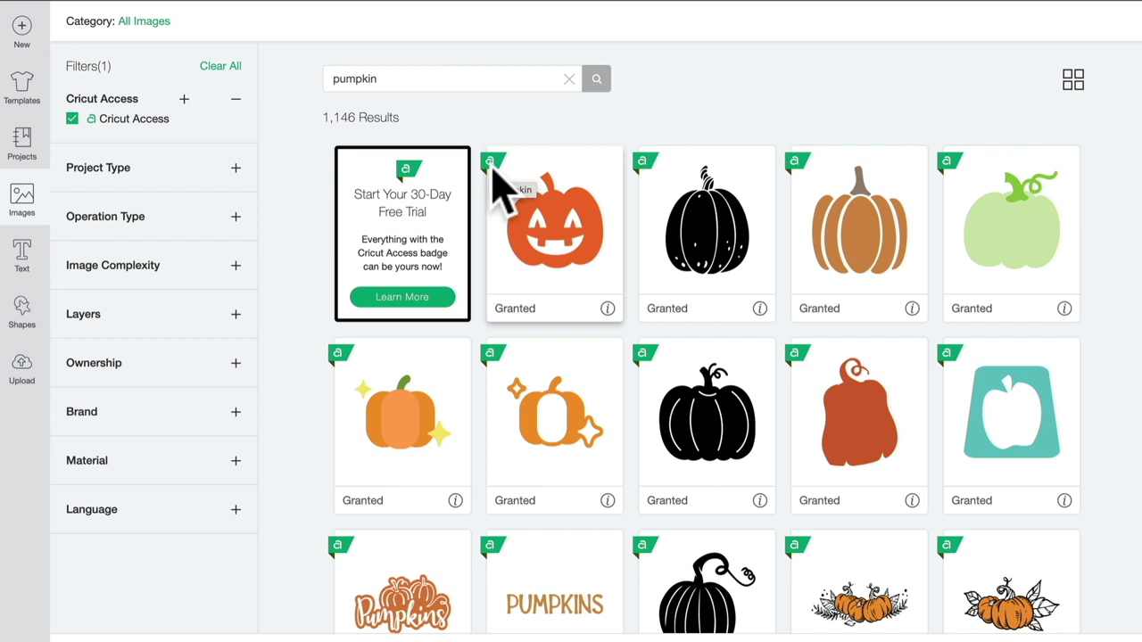
click(236, 168)
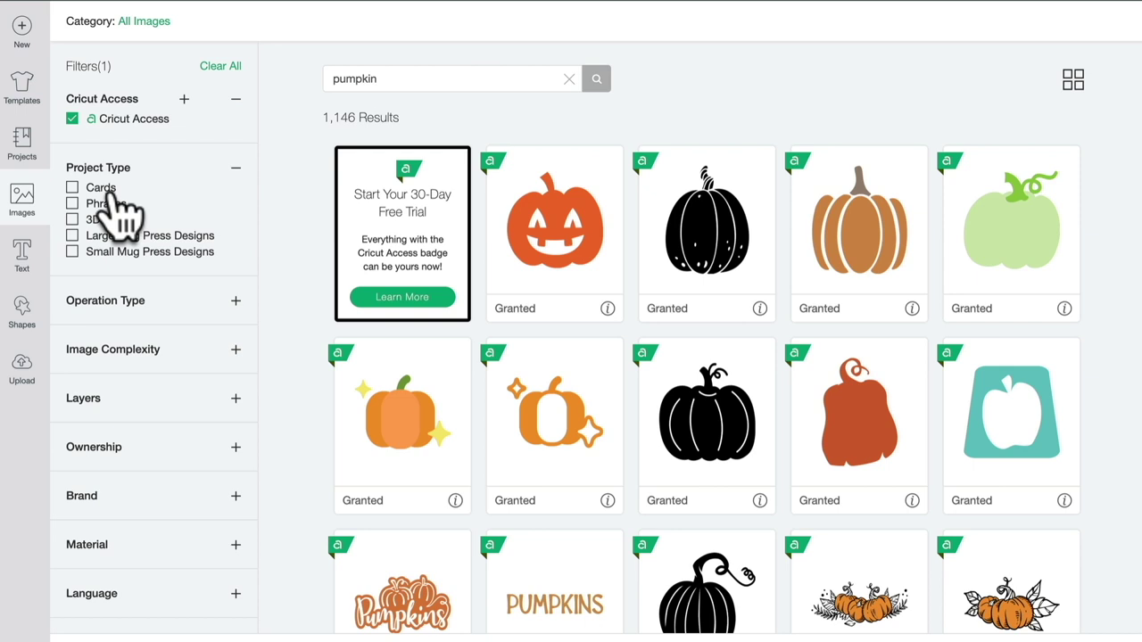
click(72, 205)
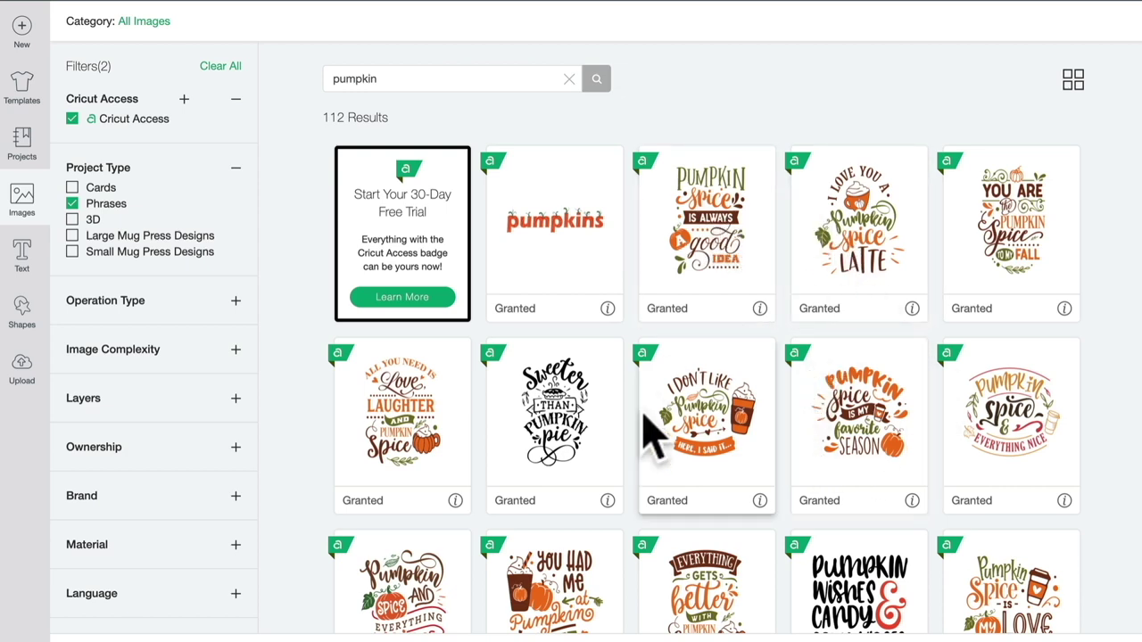
click(236, 167)
- Try and remove the Cut Only, Draw Only, Print then Cut and Cut + Draw operation filters
click(235, 216)
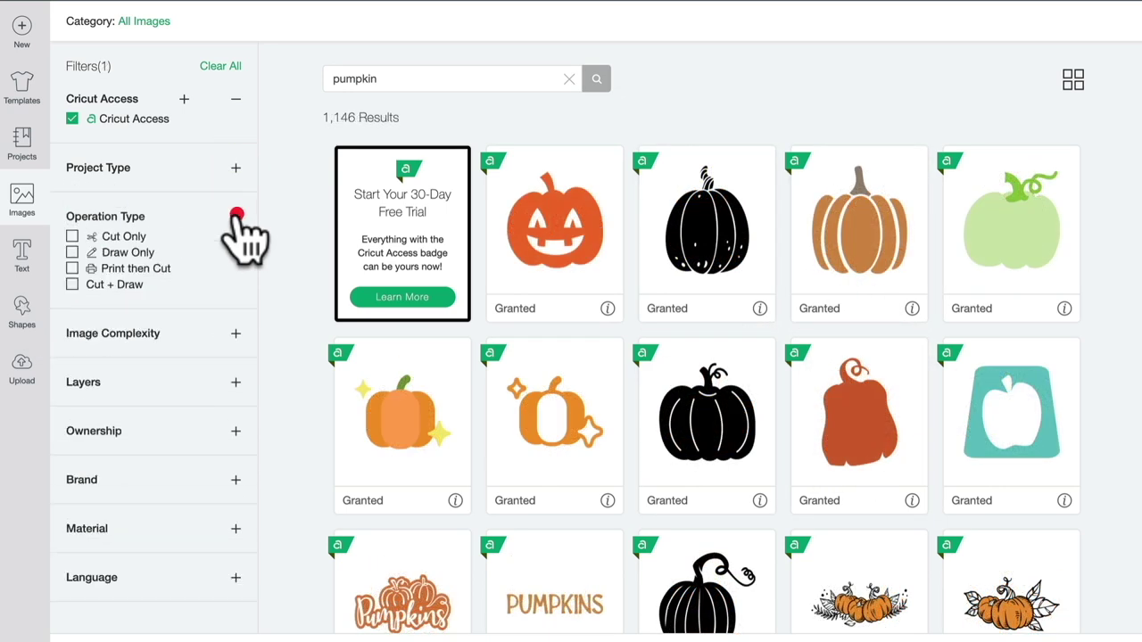
click(72, 237)
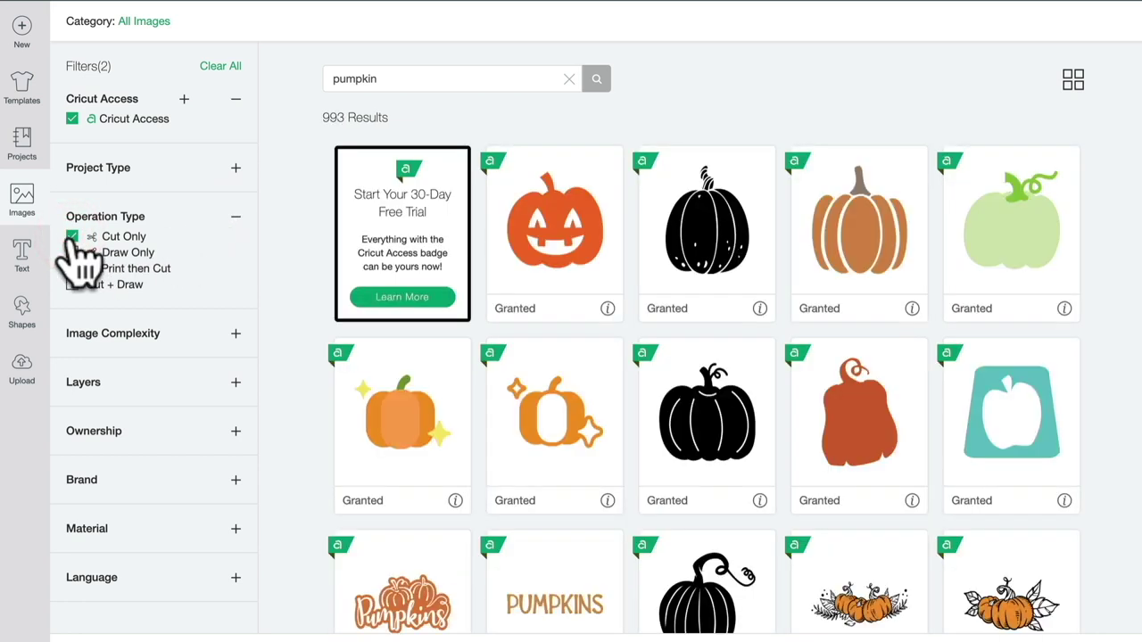
click(72, 238)
click(72, 253)
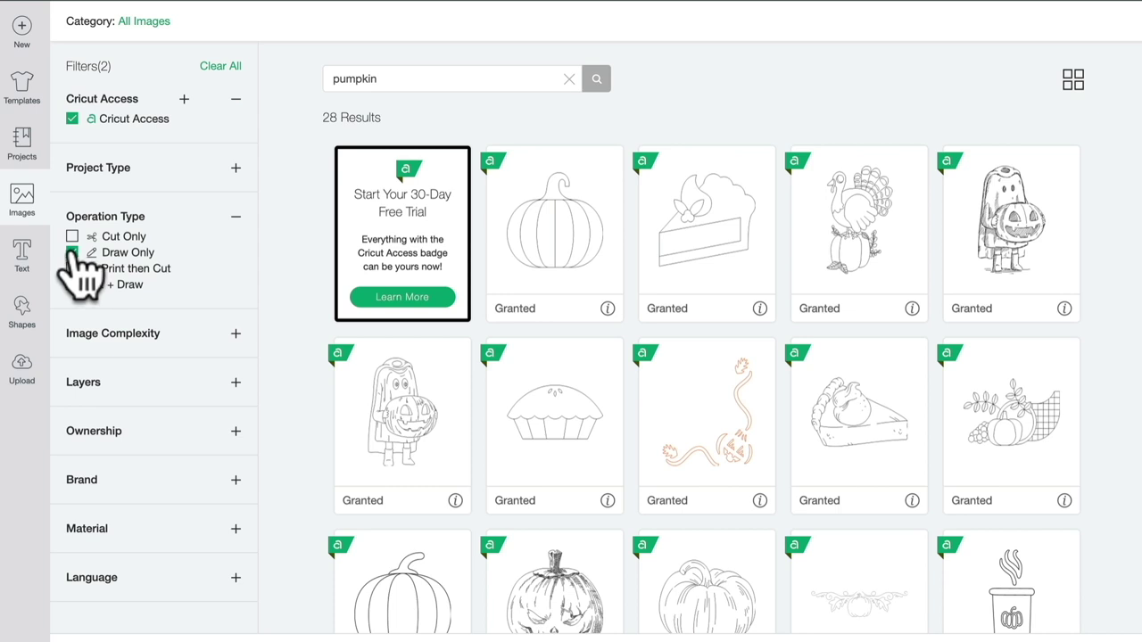
click(72, 252)
click(72, 268)
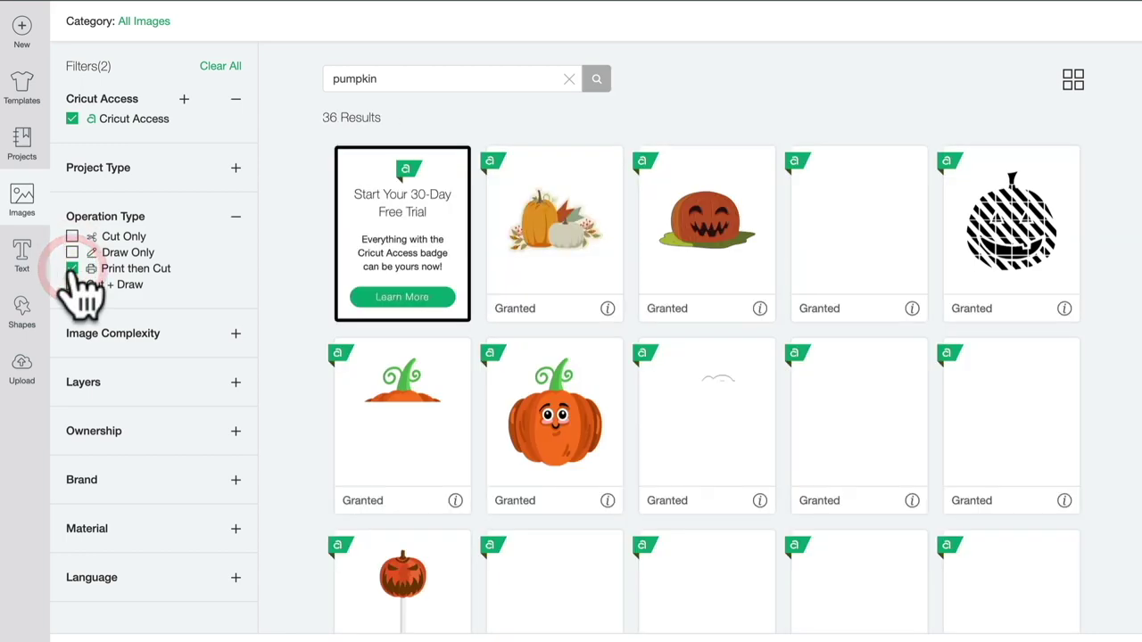
click(73, 268)
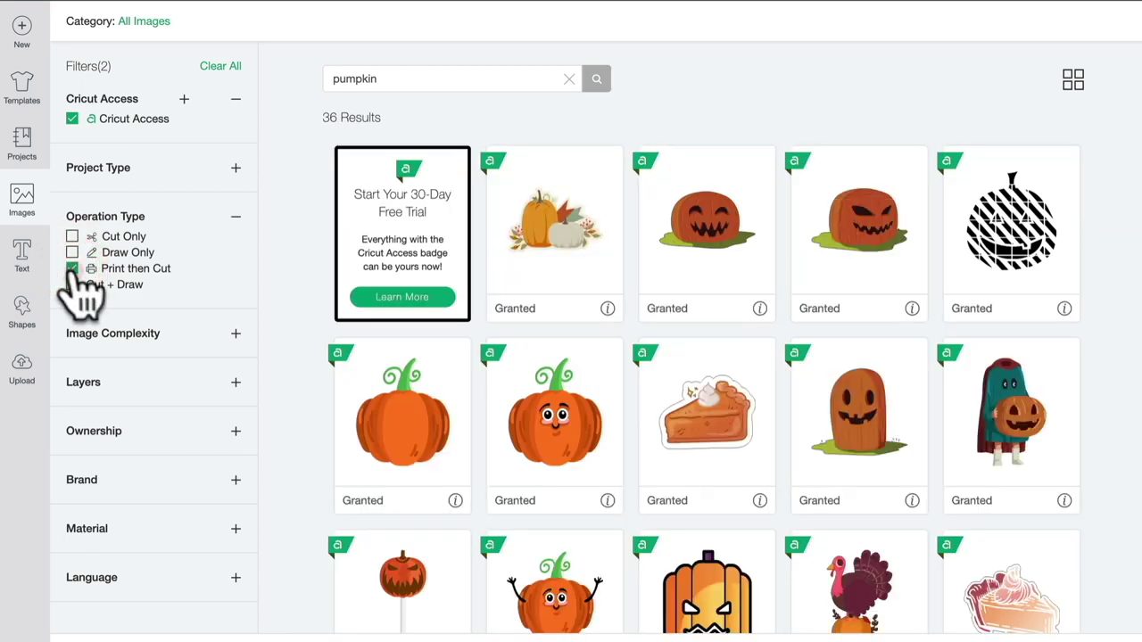
click(72, 285)
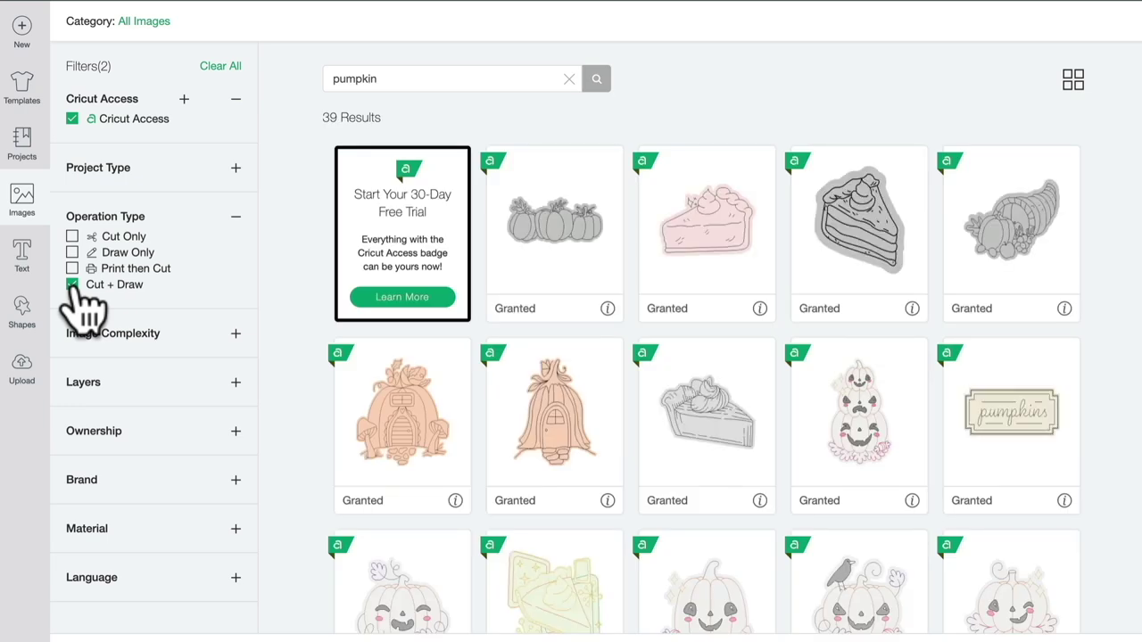
click(73, 285)
click(236, 333)
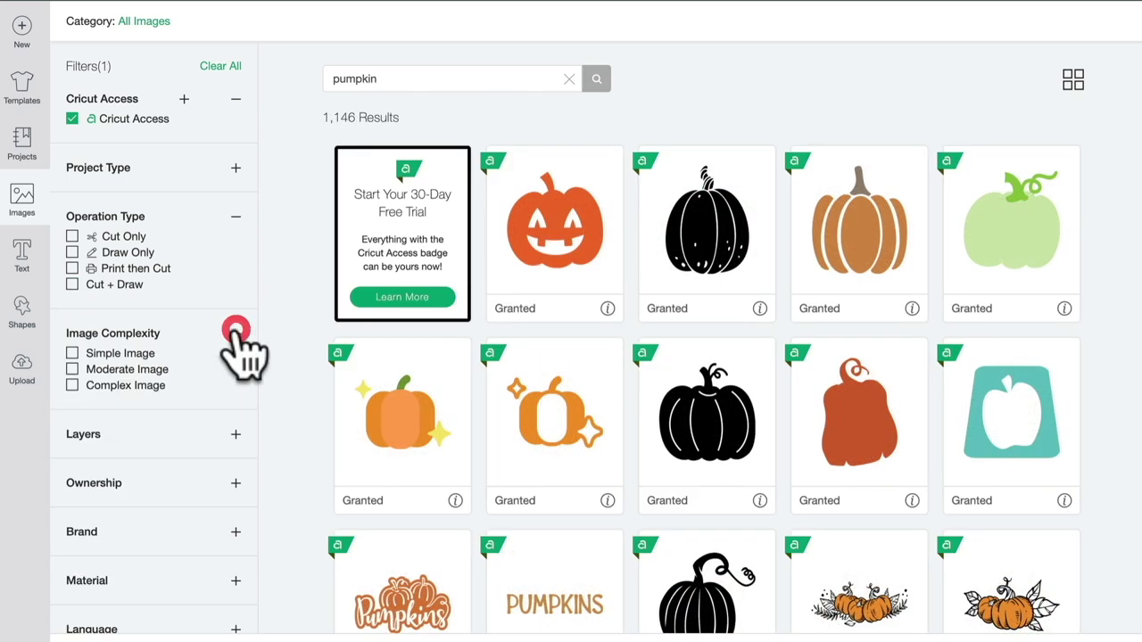
click(72, 353)
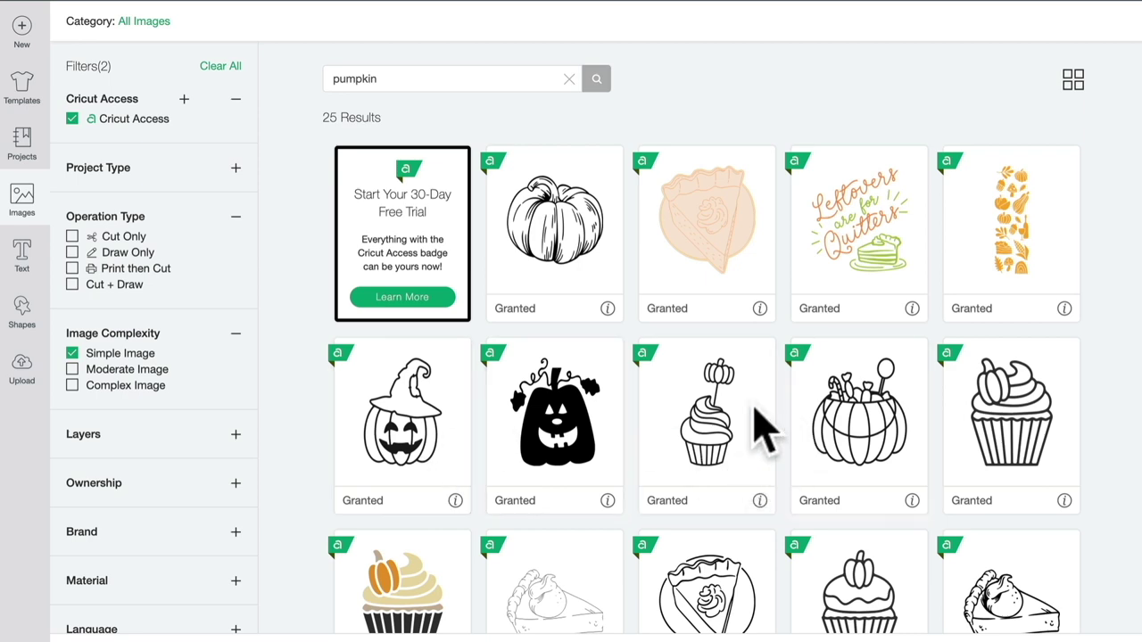
click(72, 353)
click(72, 369)
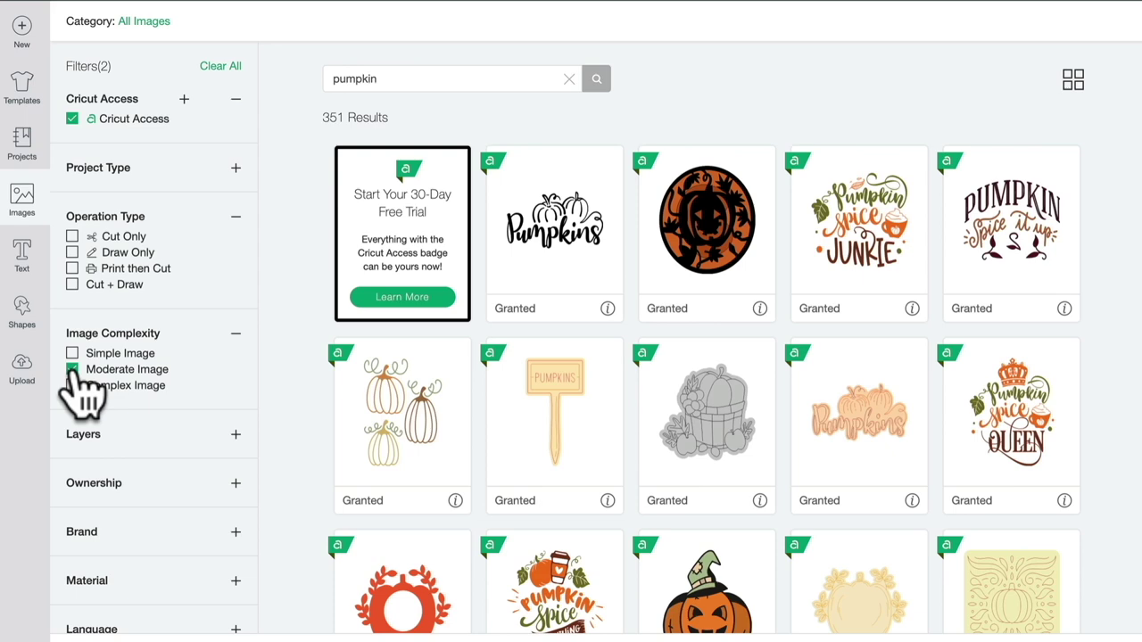
click(73, 369)
click(72, 385)
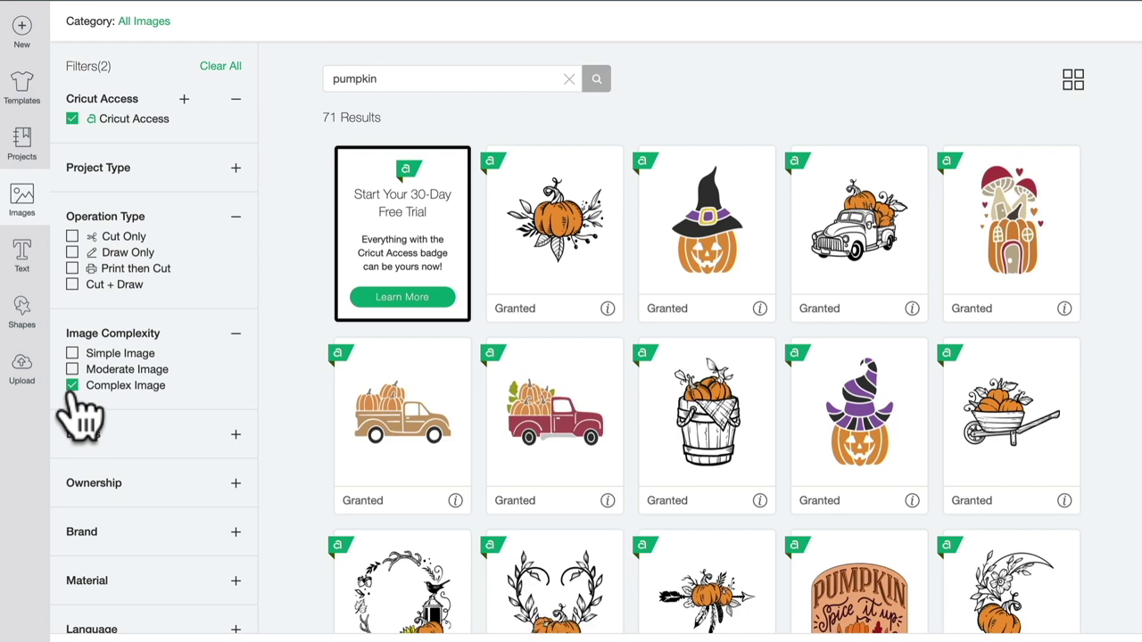
click(71, 384)
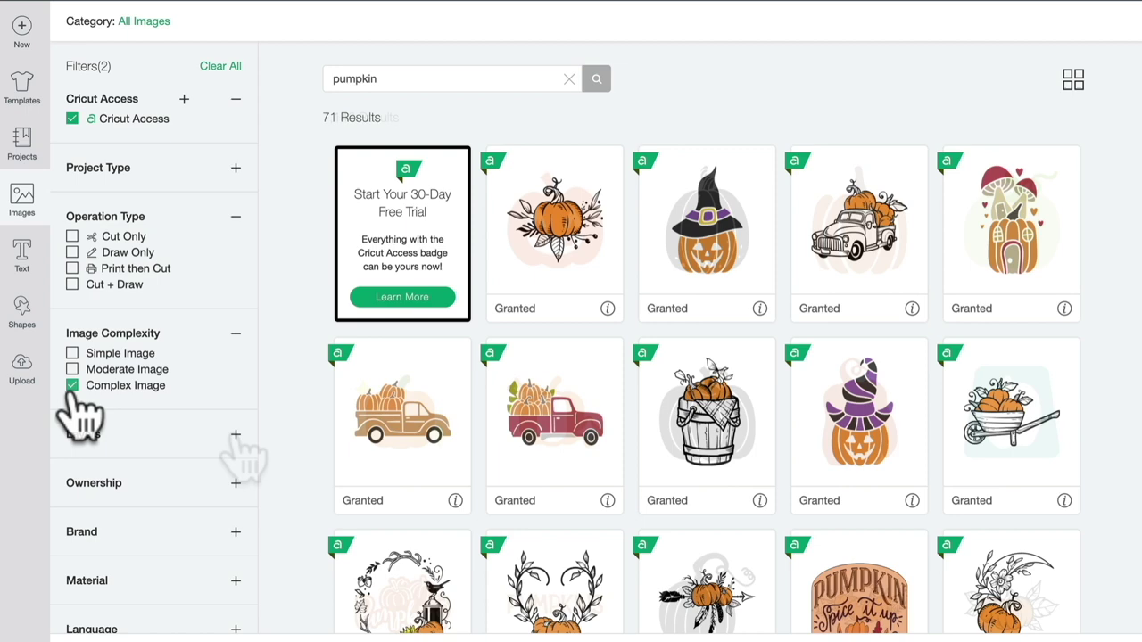
click(236, 434)
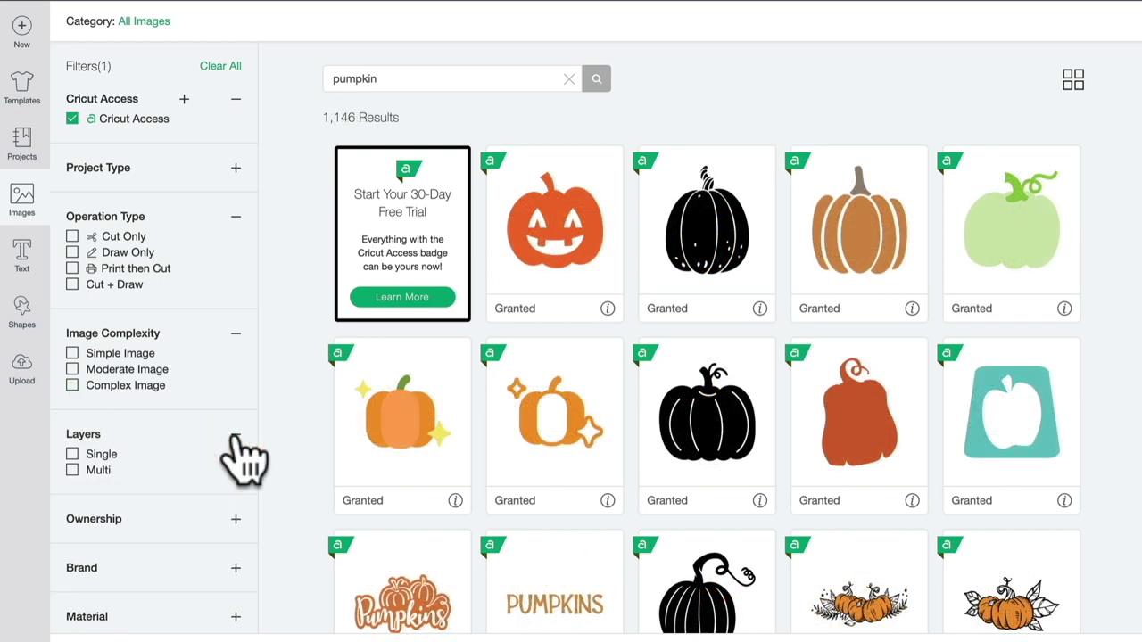
click(71, 454)
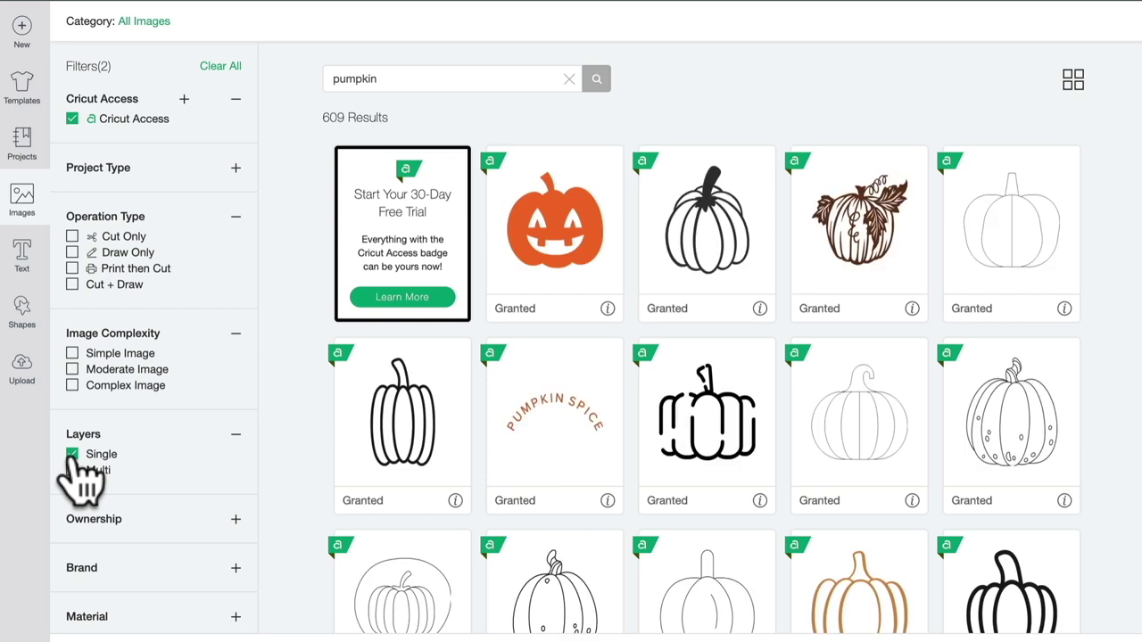
click(71, 454)
click(71, 470)
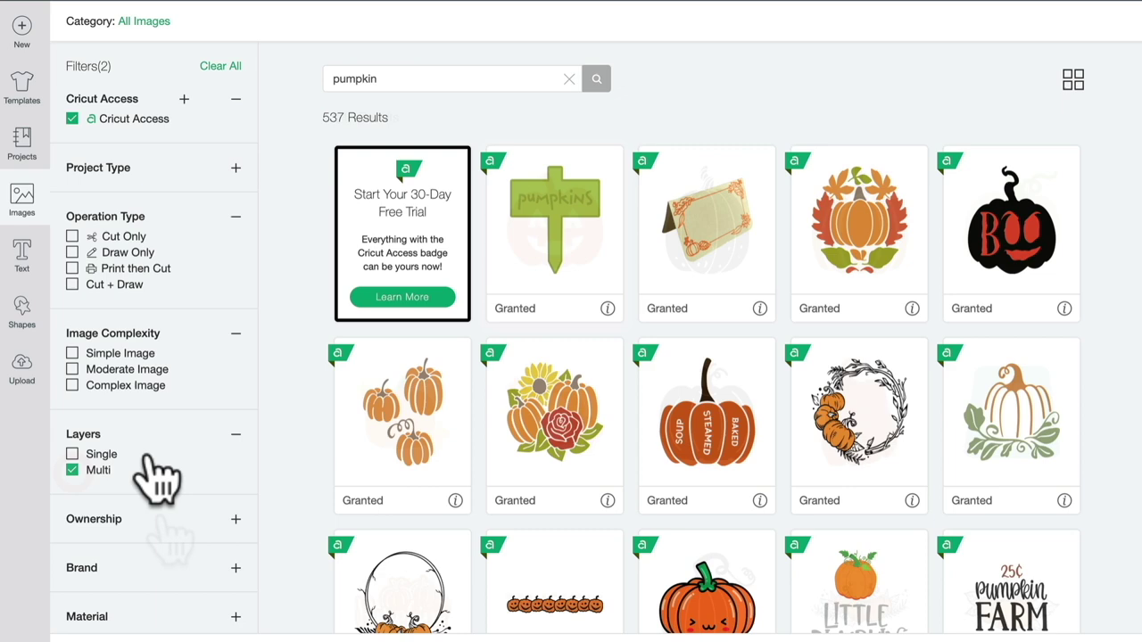
click(98, 470)
click(235, 520)
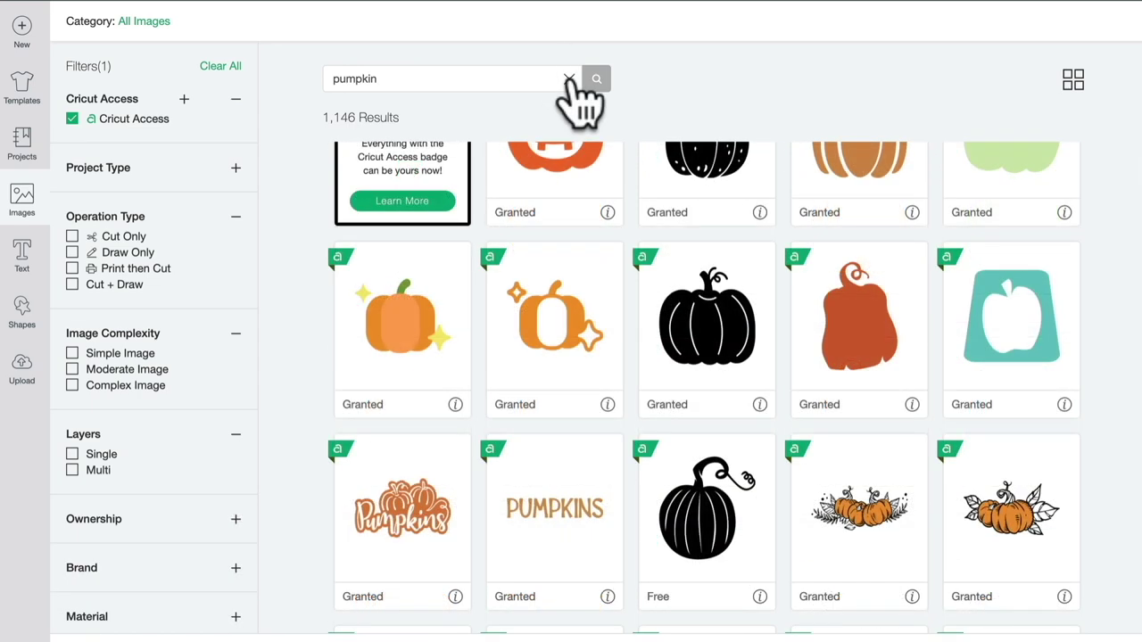
- Clear the pumpkin search and filter by the Cat Madeira brand
click(568, 79)
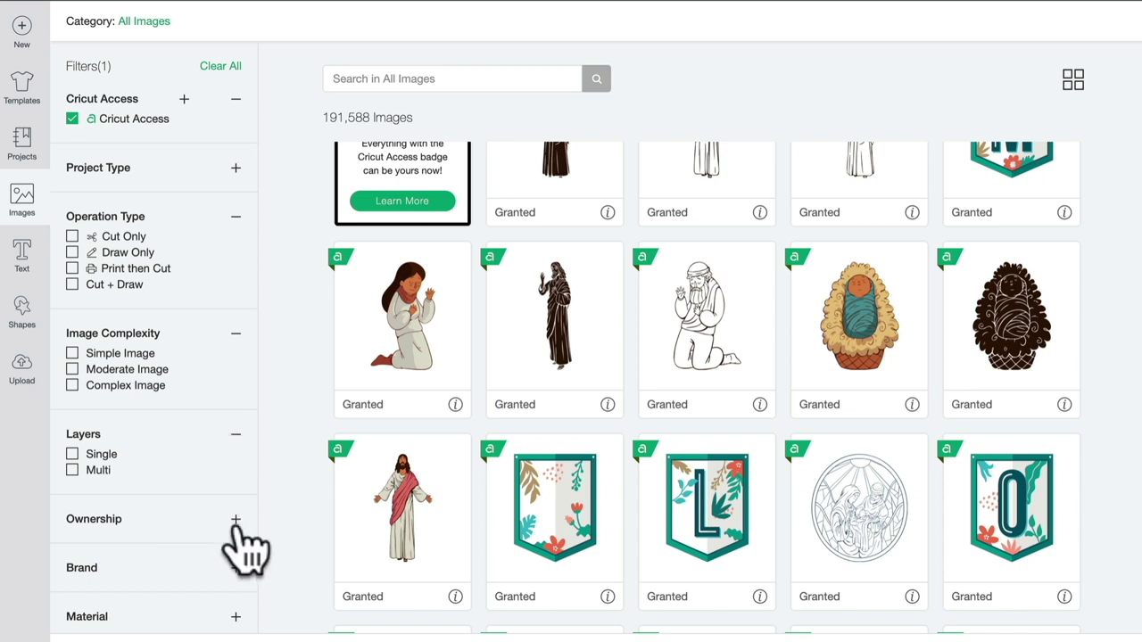
click(235, 567)
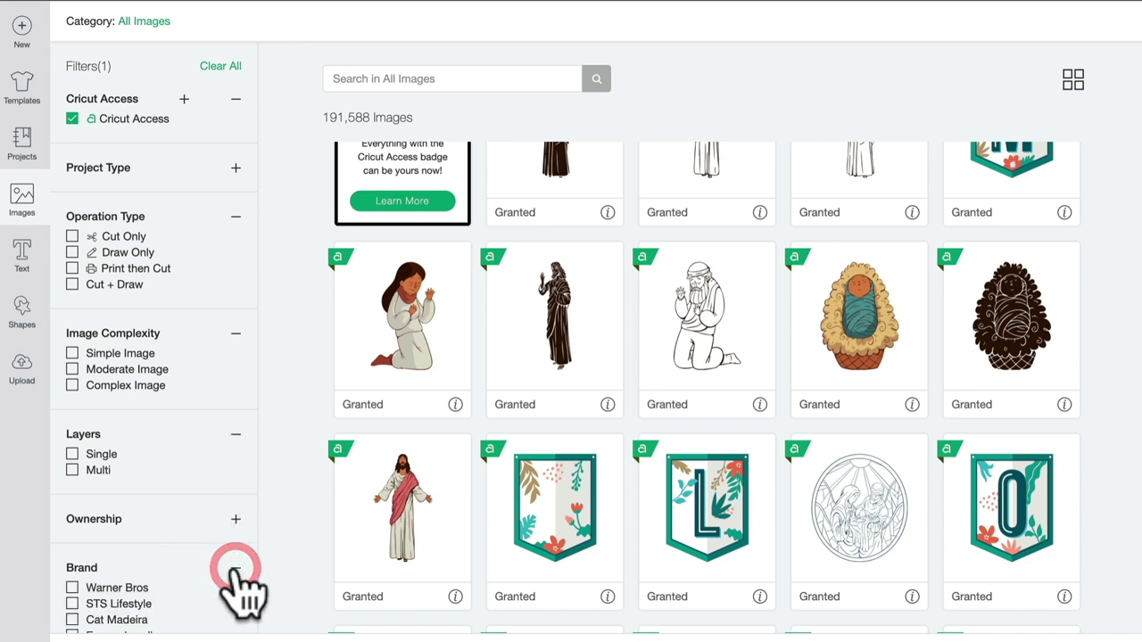
scroll(242, 589, down, 3)
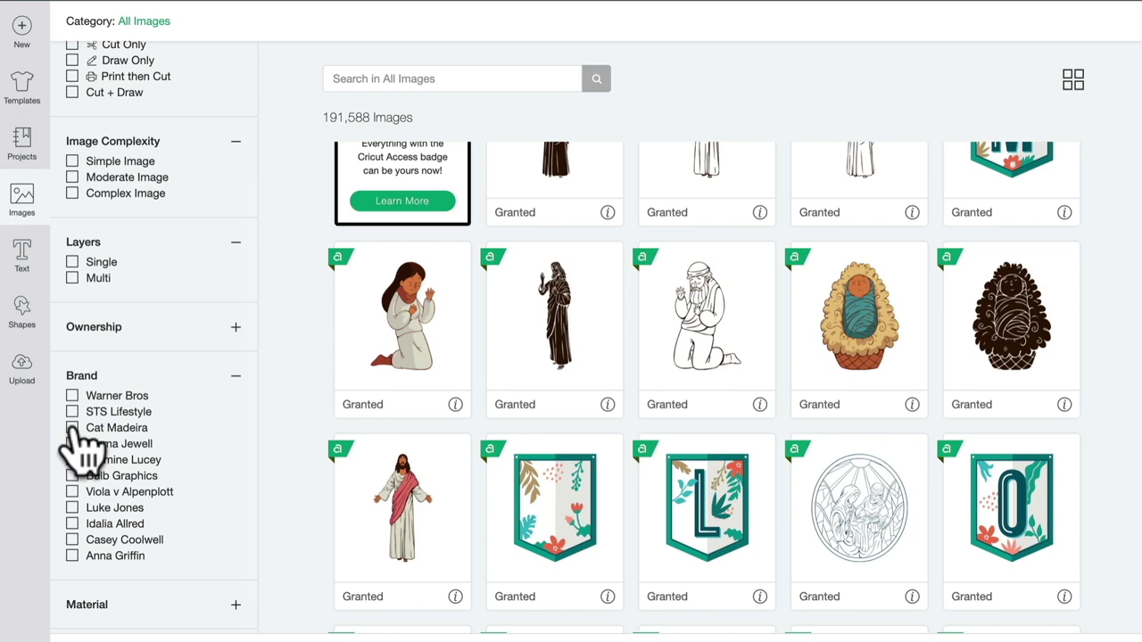
click(73, 428)
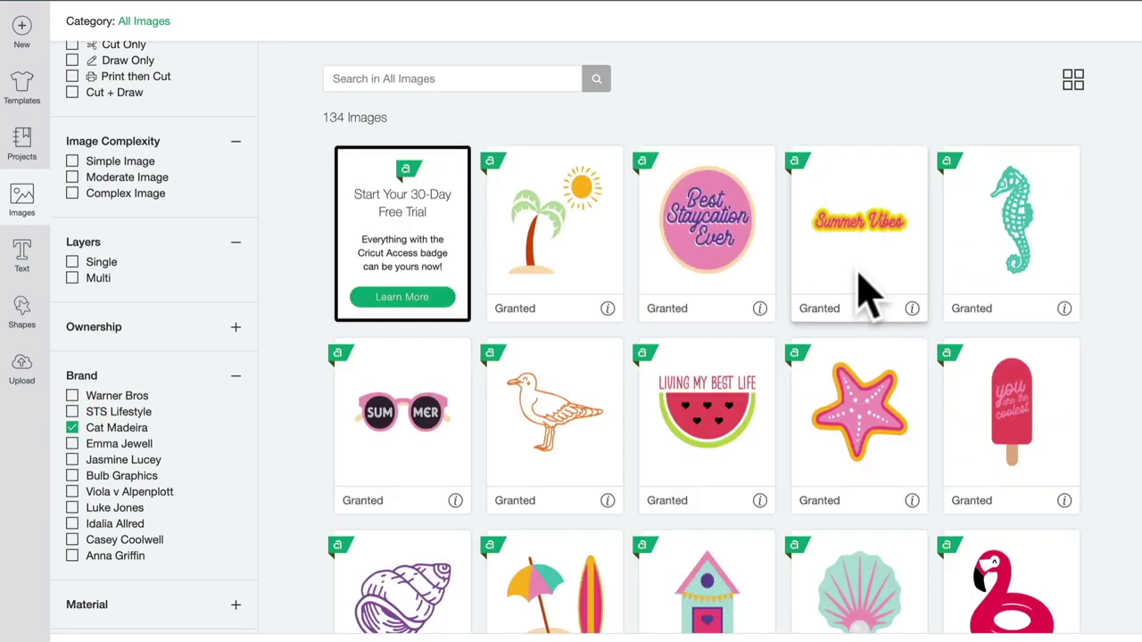
- Scroll the Brand list and apply the Jasmine Lucey brand filter
scroll(1104, 261, down, 5)
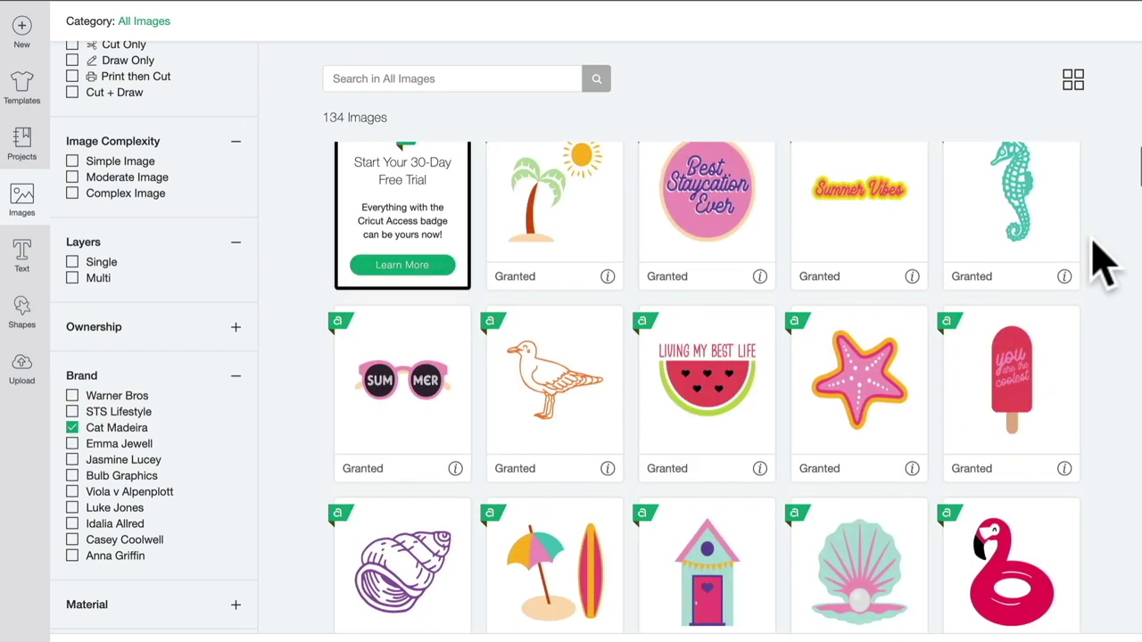
scroll(1103, 261, down, 1)
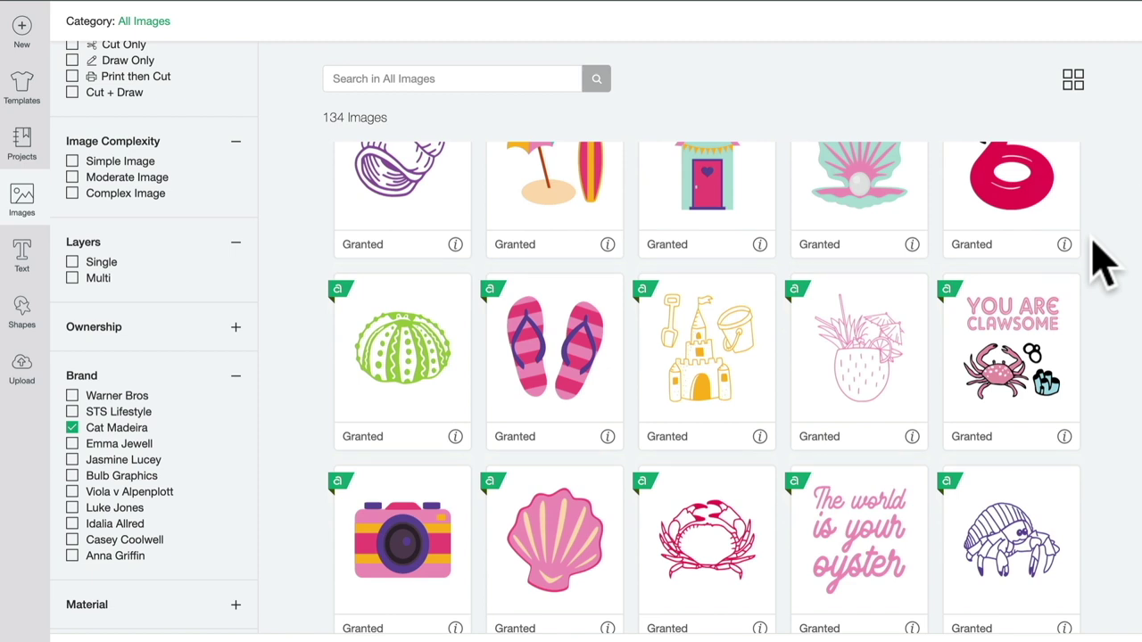
scroll(1104, 262, down, 1)
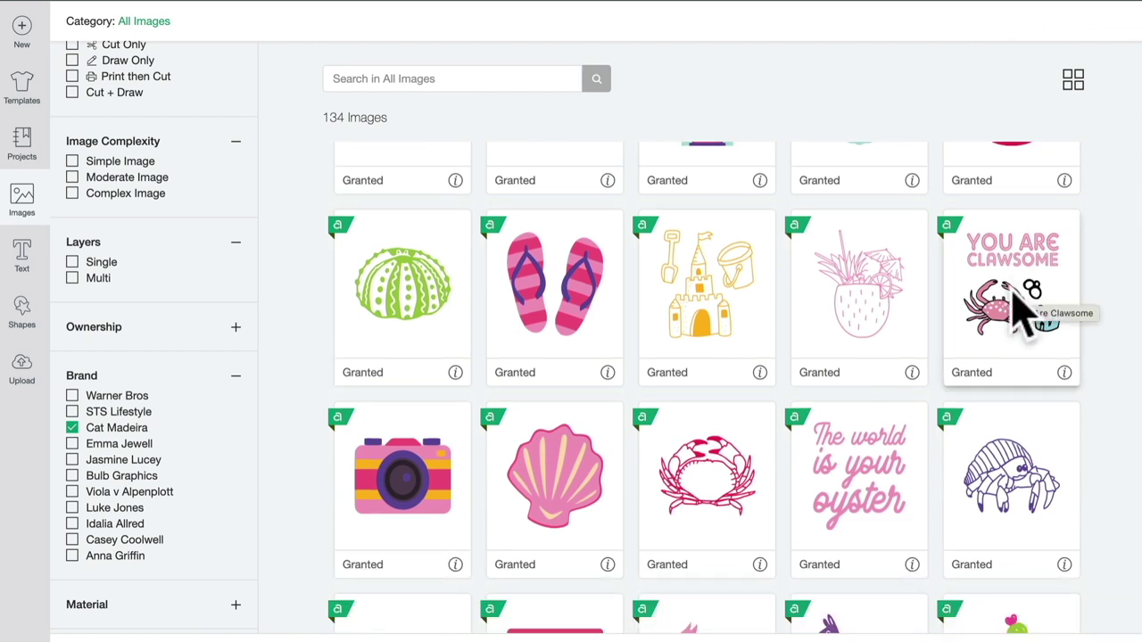
scroll(1020, 308, down, 4)
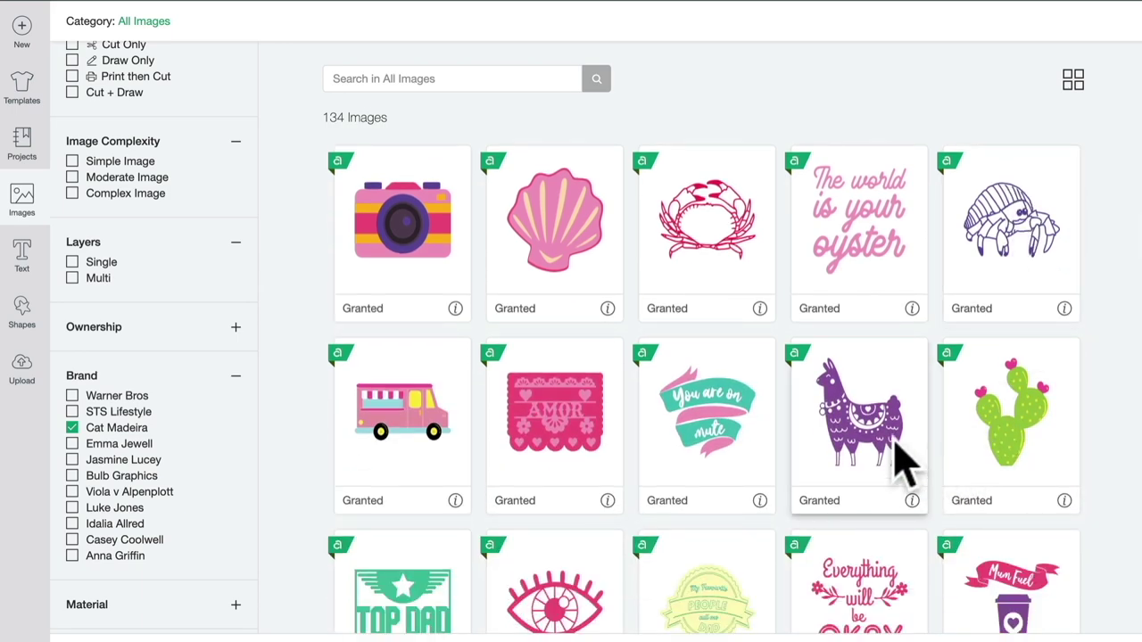
click(72, 459)
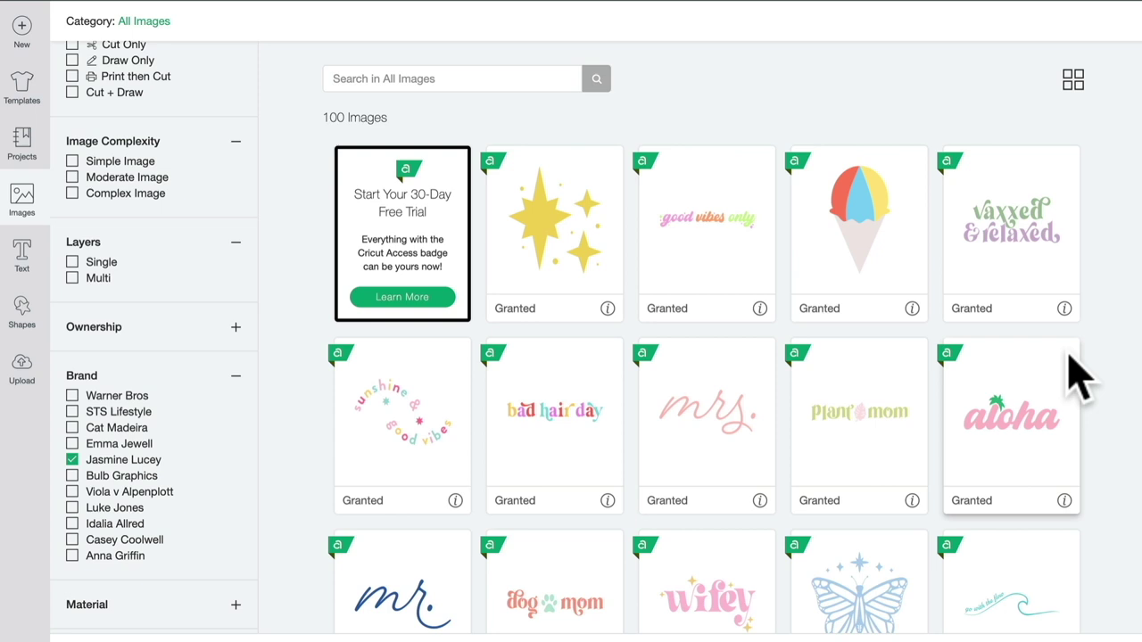
- Switch the brand filter to Viola v Alpenplott, narrowing results to 46 images
scroll(1133, 371, down, 4)
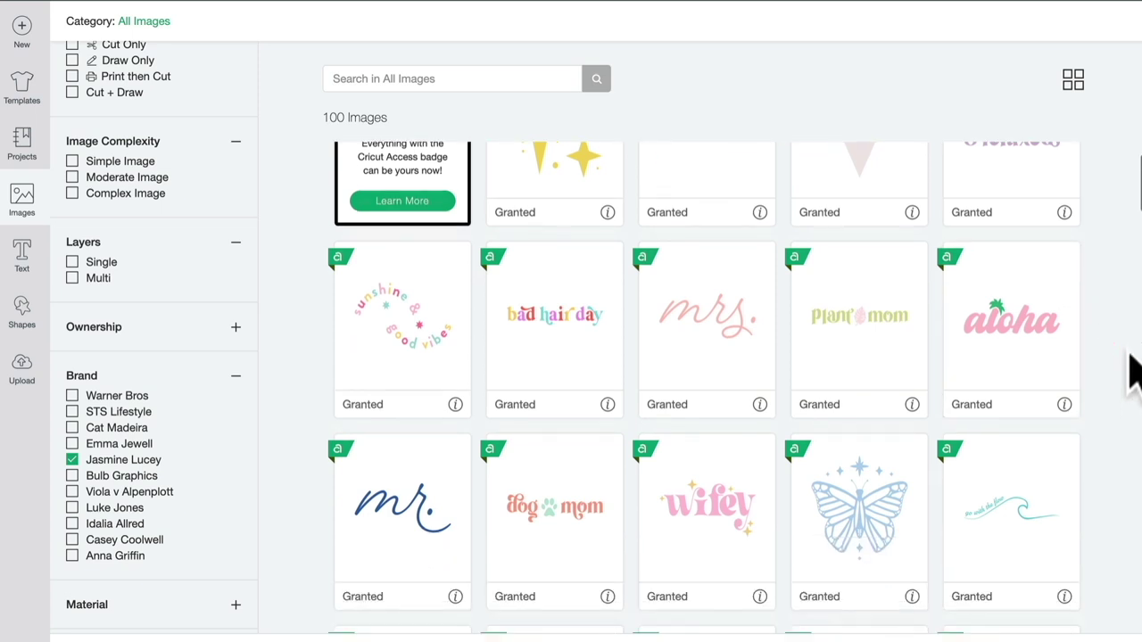
scroll(1133, 371, down, 10)
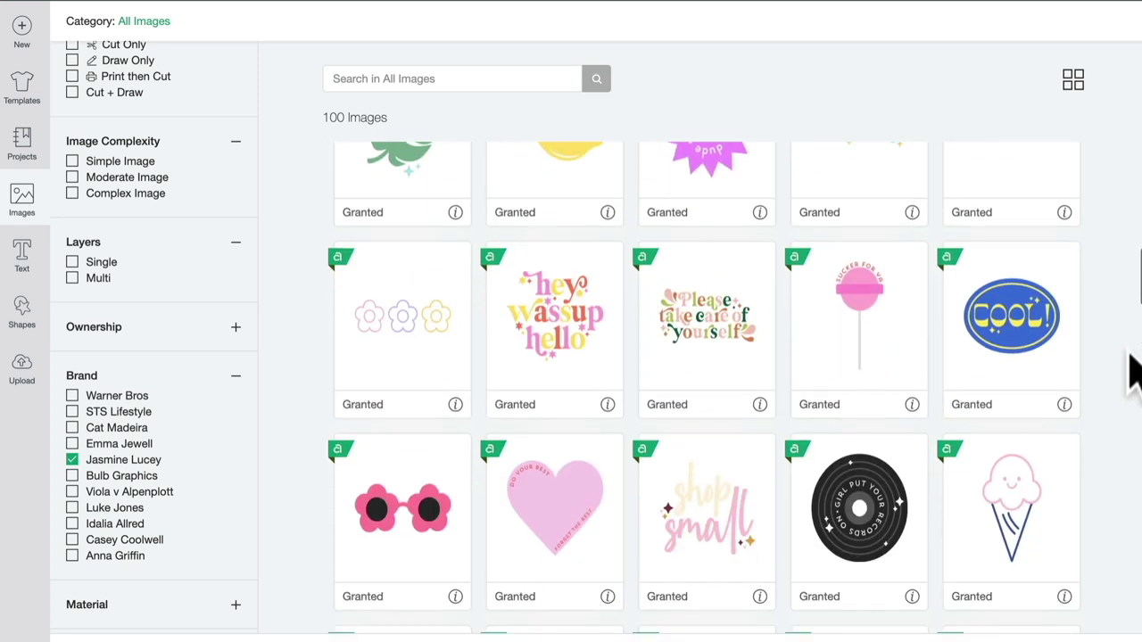
scroll(1133, 370, down, 10)
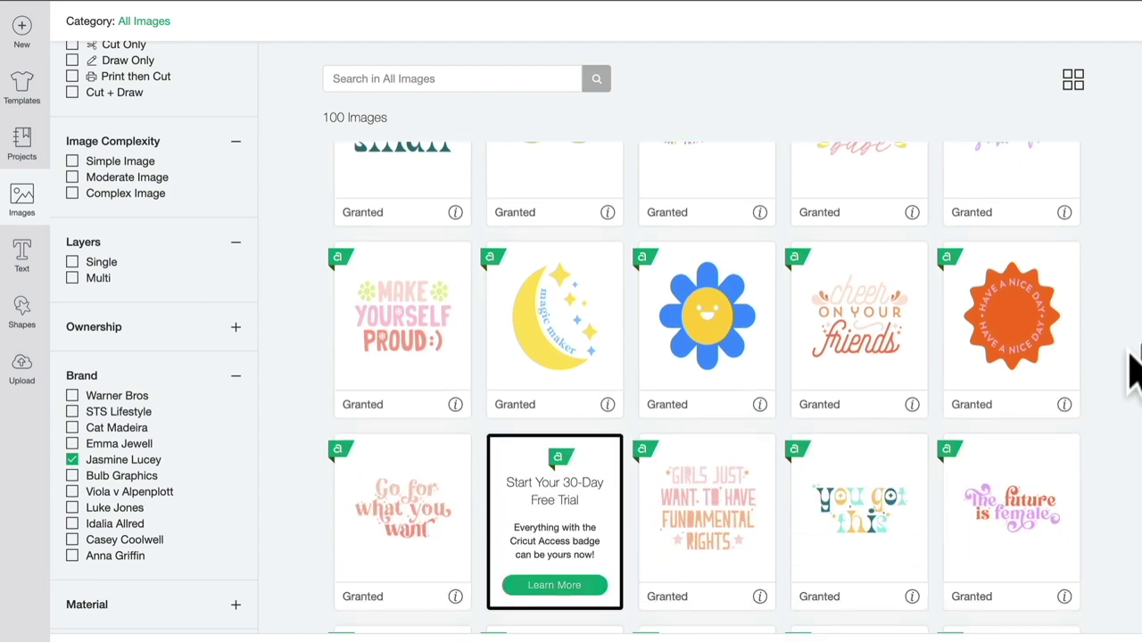
scroll(1133, 370, down, 1)
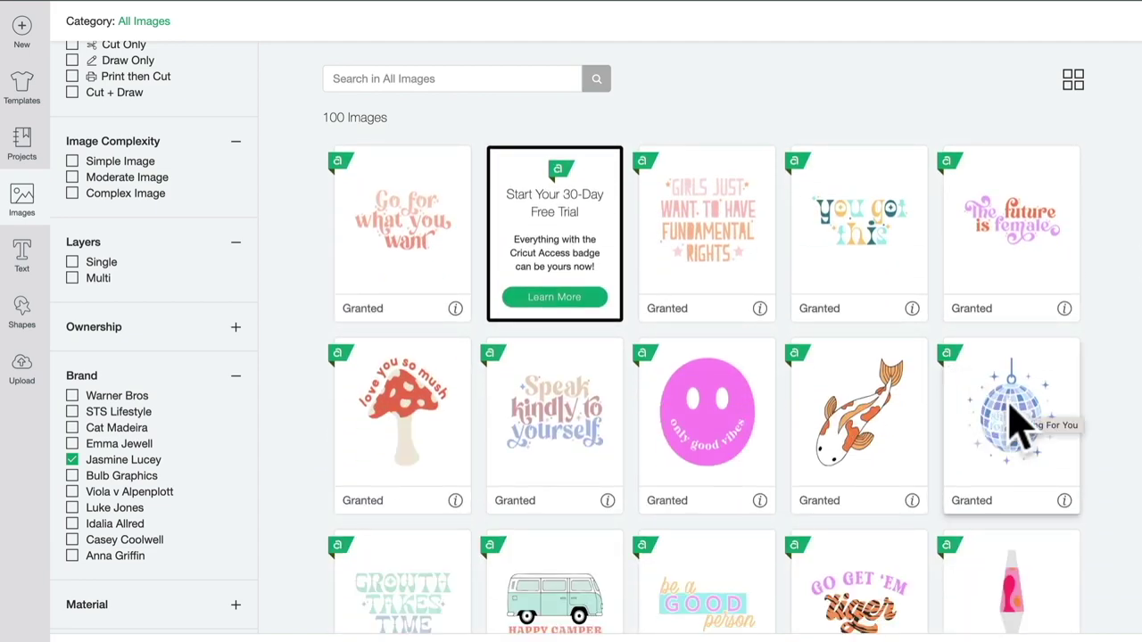
click(72, 459)
click(72, 491)
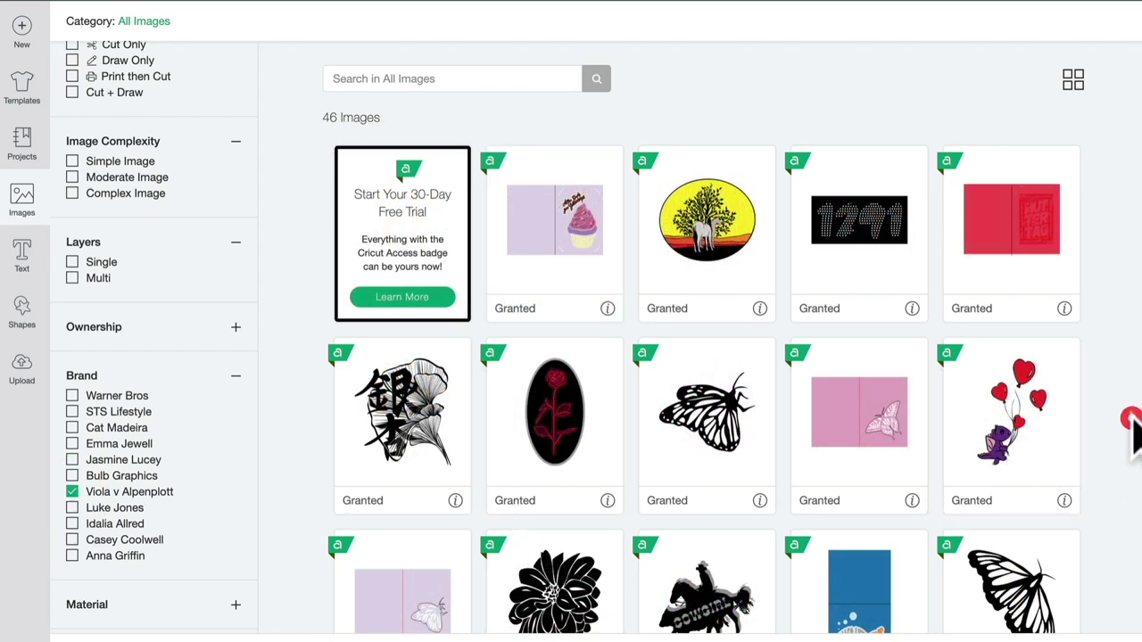
scroll(1131, 426, down, 3)
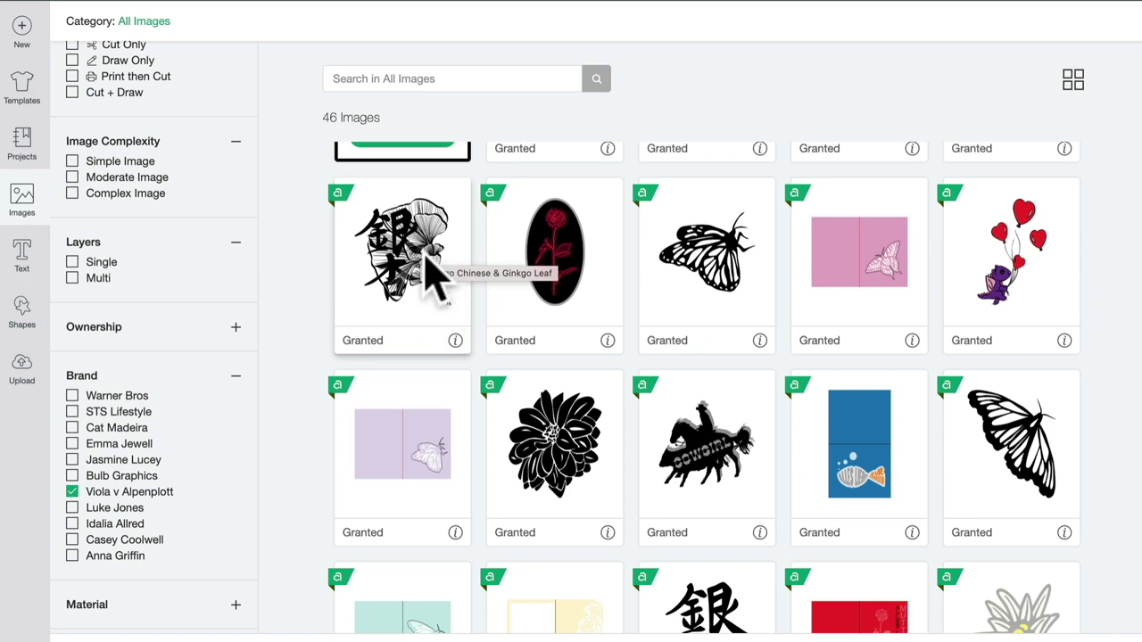
- Remove the Viola v Alpenplott brand filter and expand the Material filter options
click(72, 492)
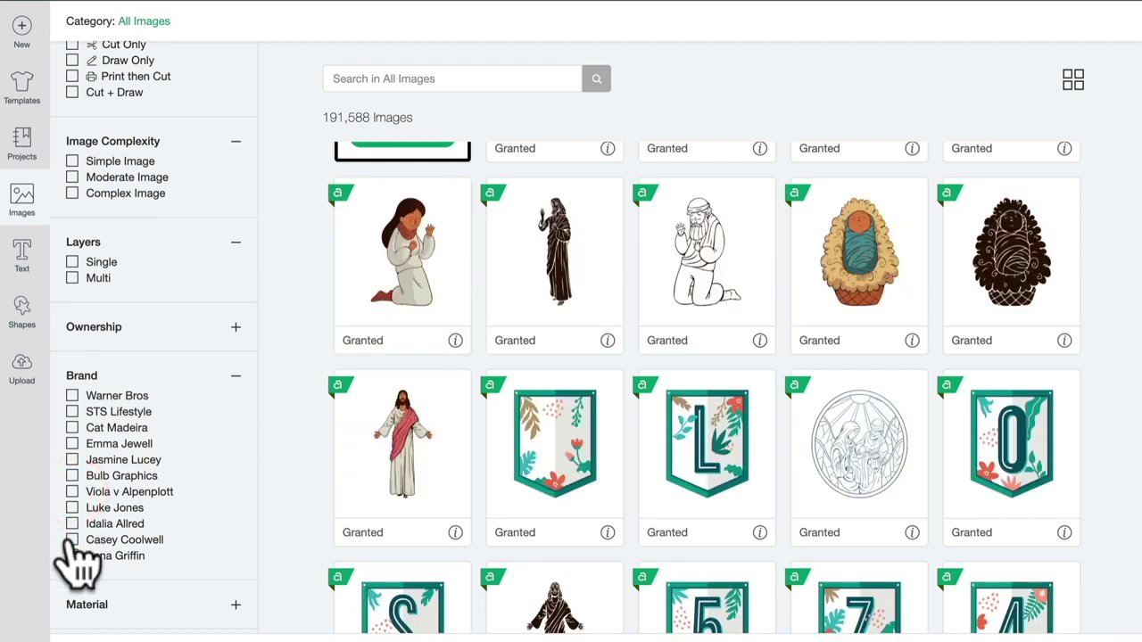
click(79, 603)
scroll(241, 580, down, 3)
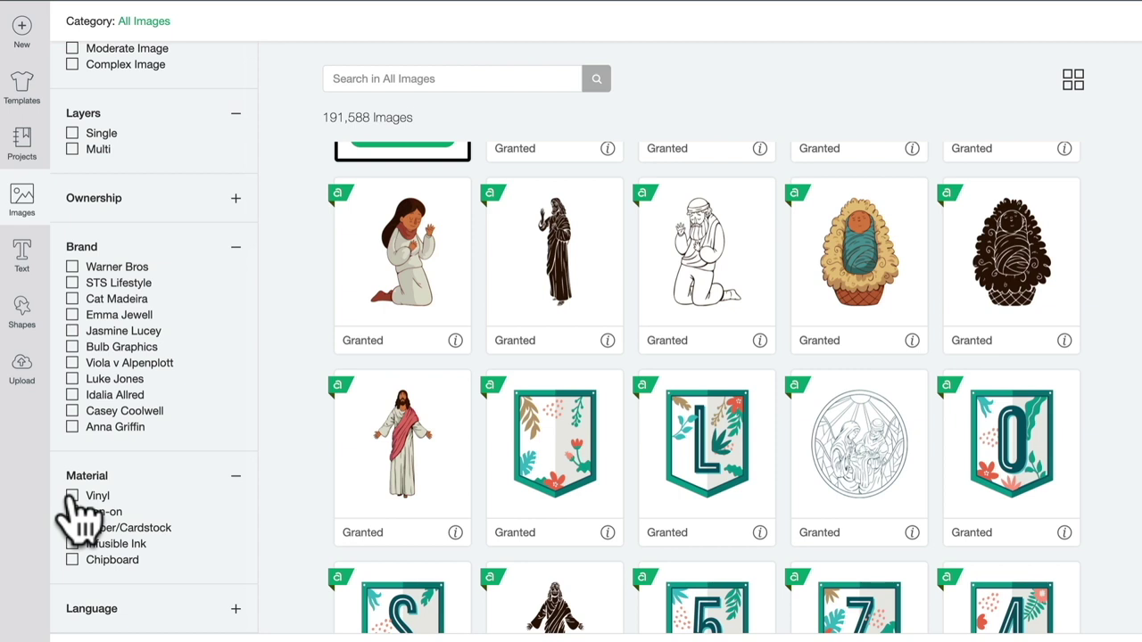
- Expand the Language filter and show its full list of languages
click(235, 609)
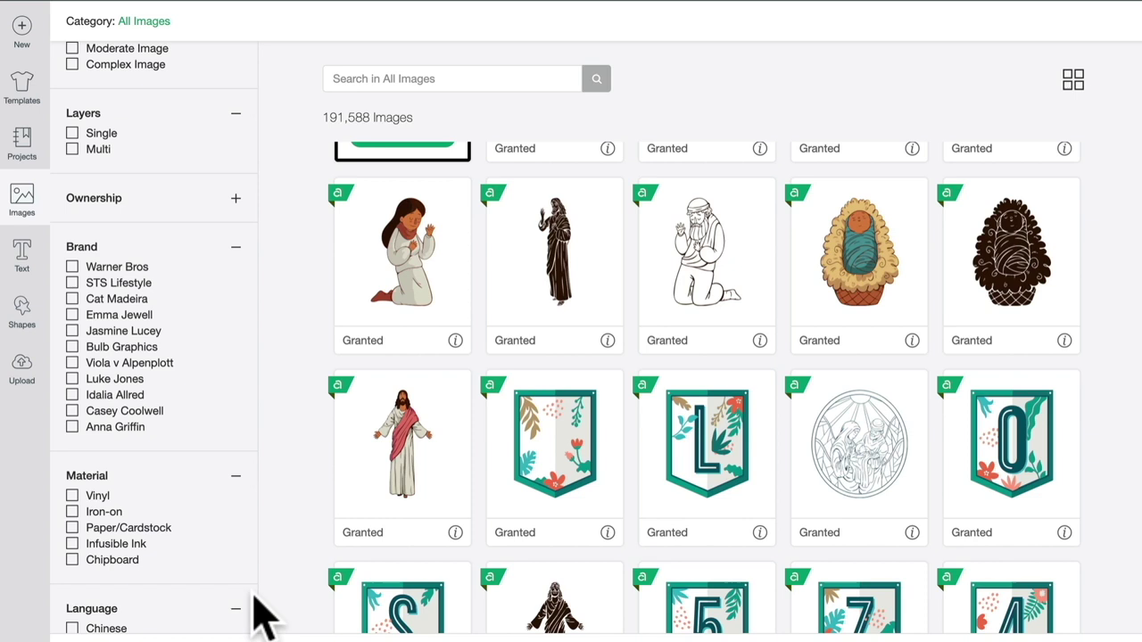
click(255, 599)
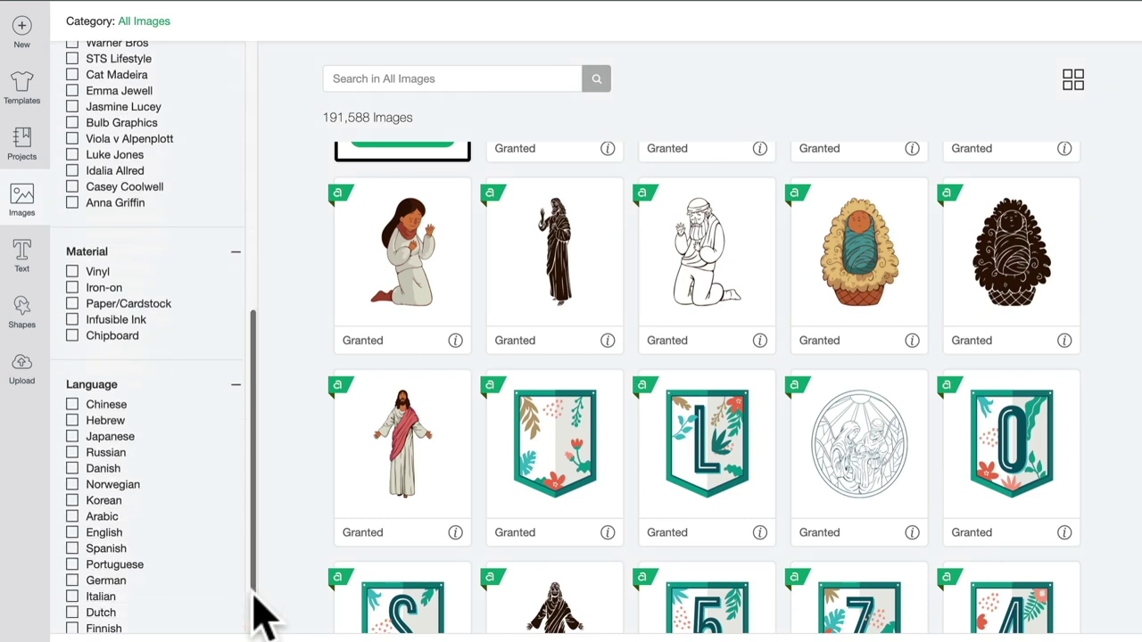
scroll(264, 615, down, 2)
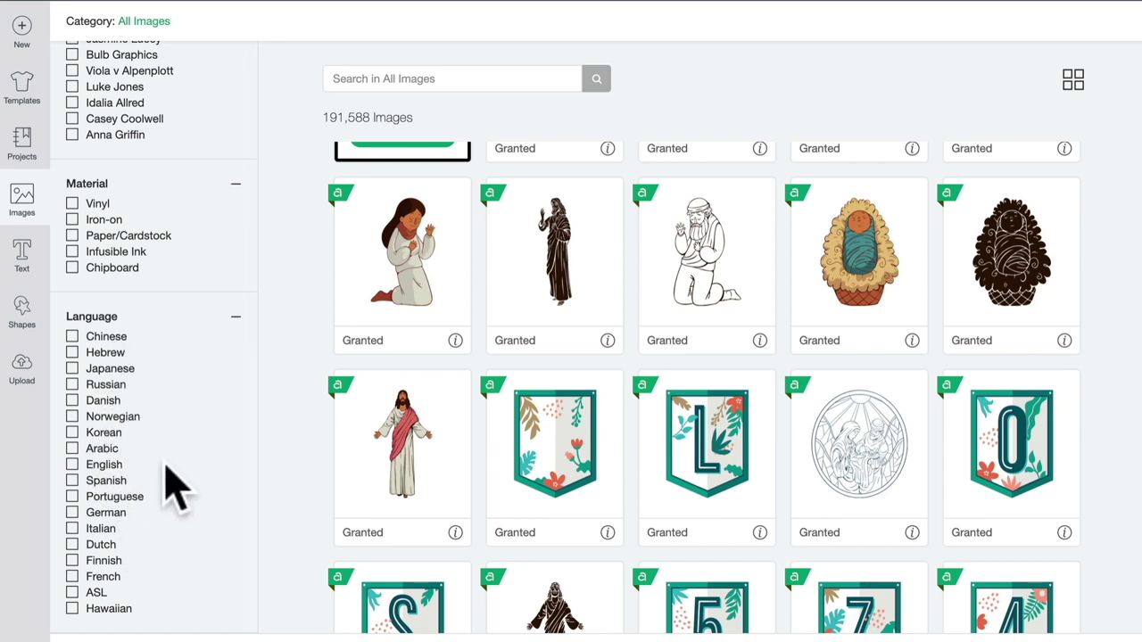
scroll(170, 486, up, 10)
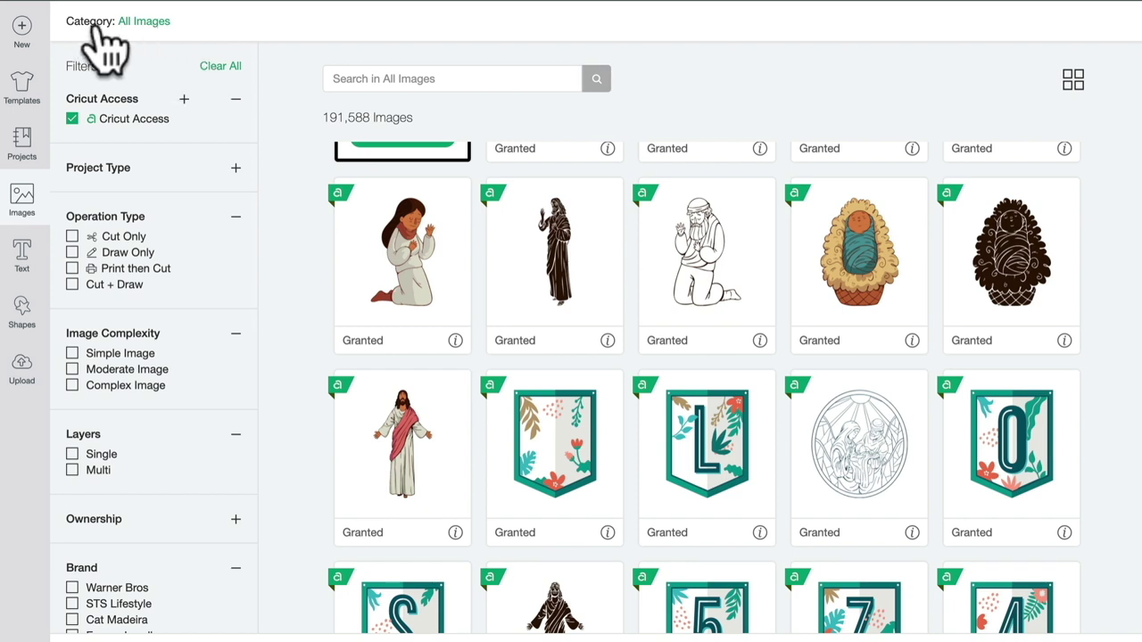
- Switch to the Image Sets category and search it for 'halloween', returning 62 sets
click(136, 21)
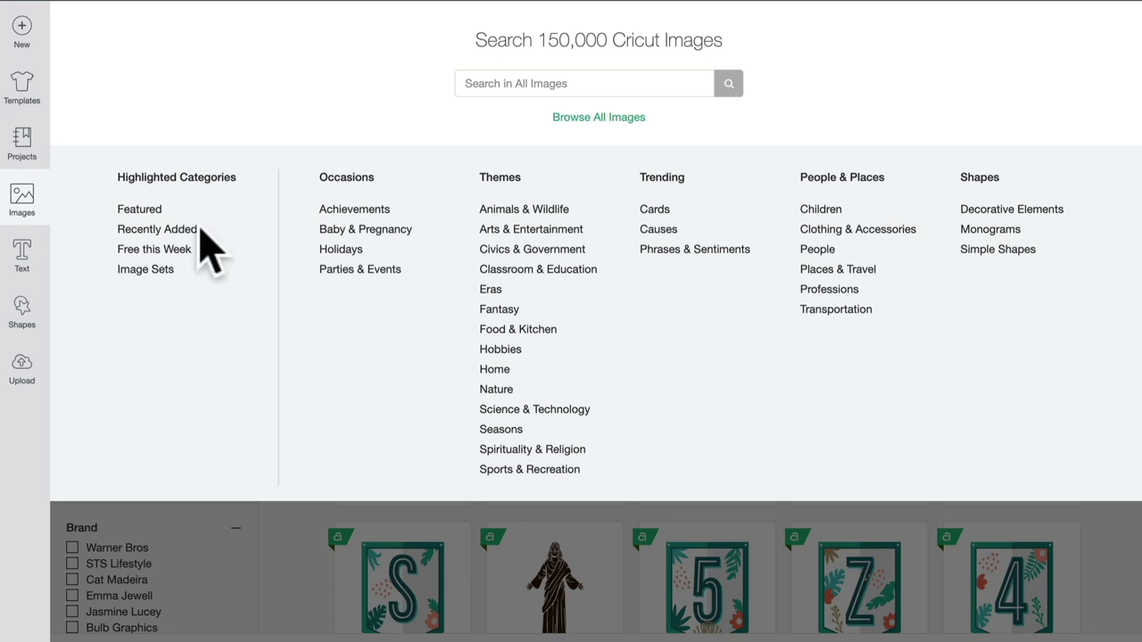
click(163, 270)
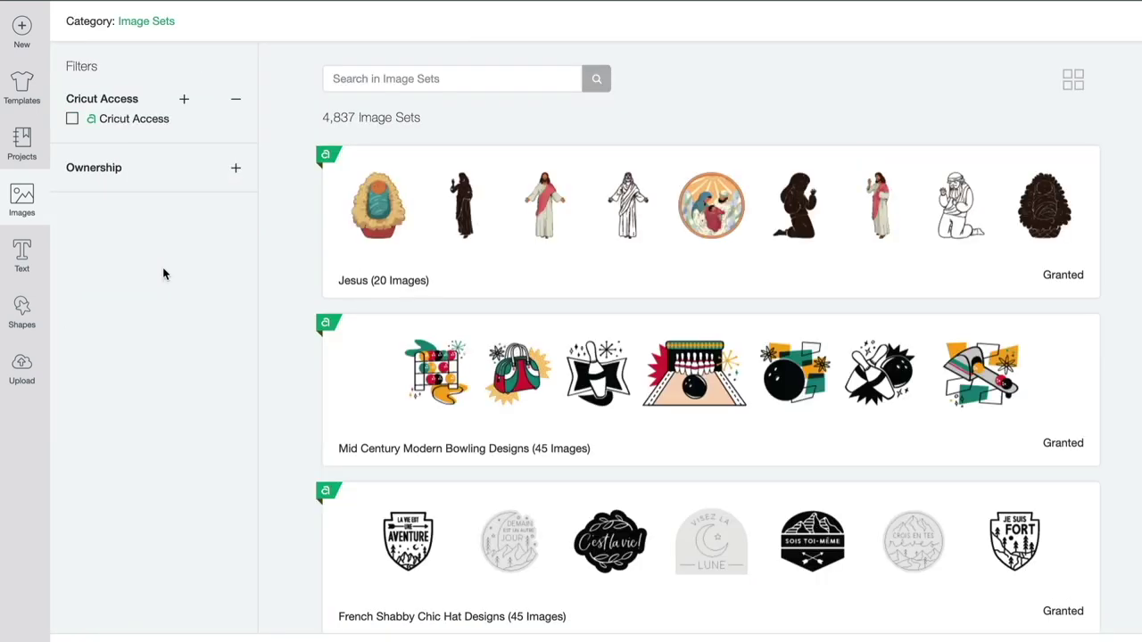
click(371, 78)
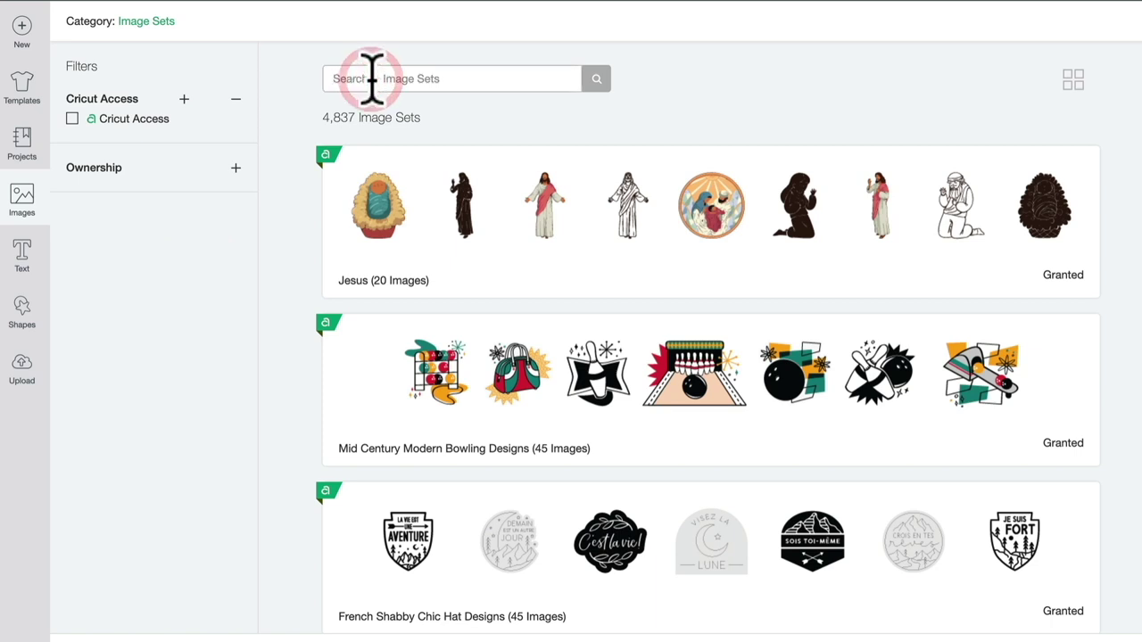
text(halloween)
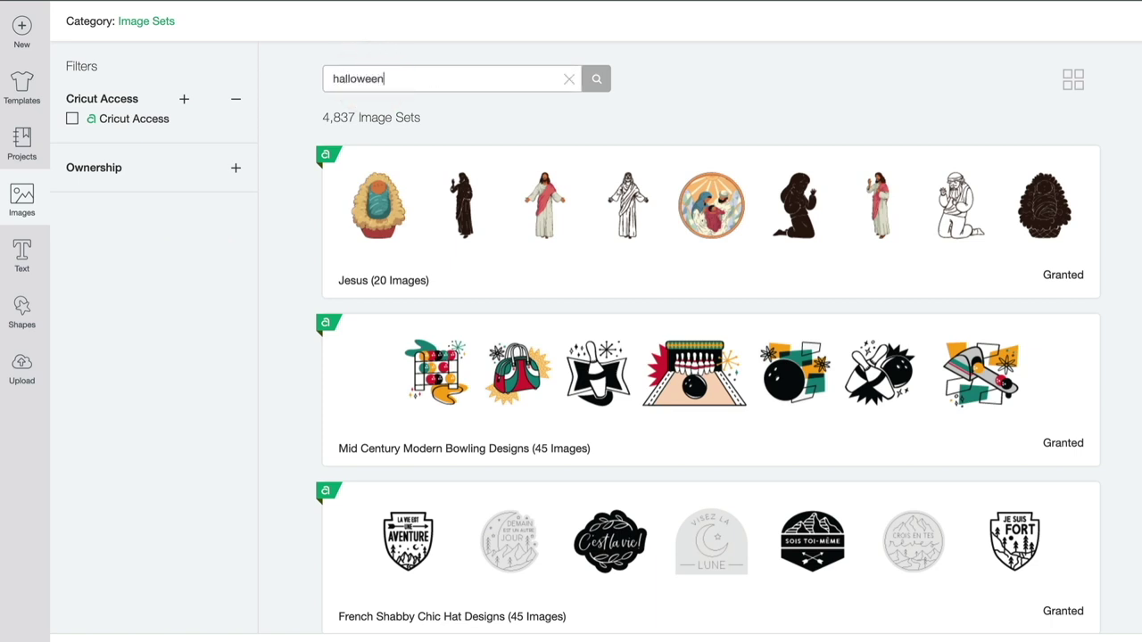
key(Return)
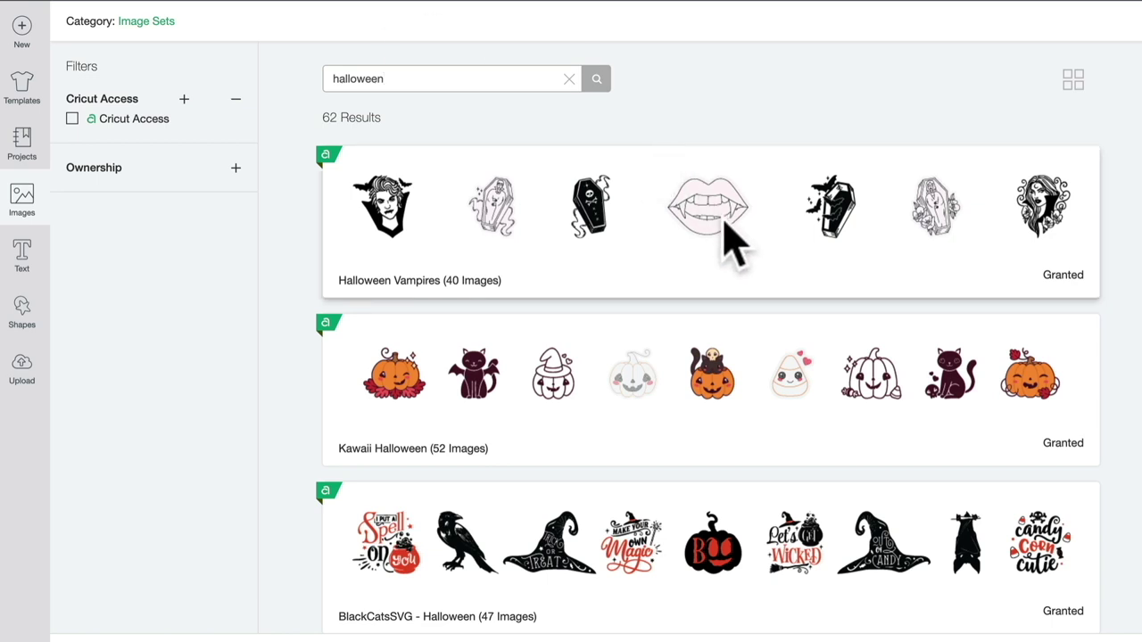
drag(1136, 357, 1139, 371)
scroll(1138, 371, up, 6)
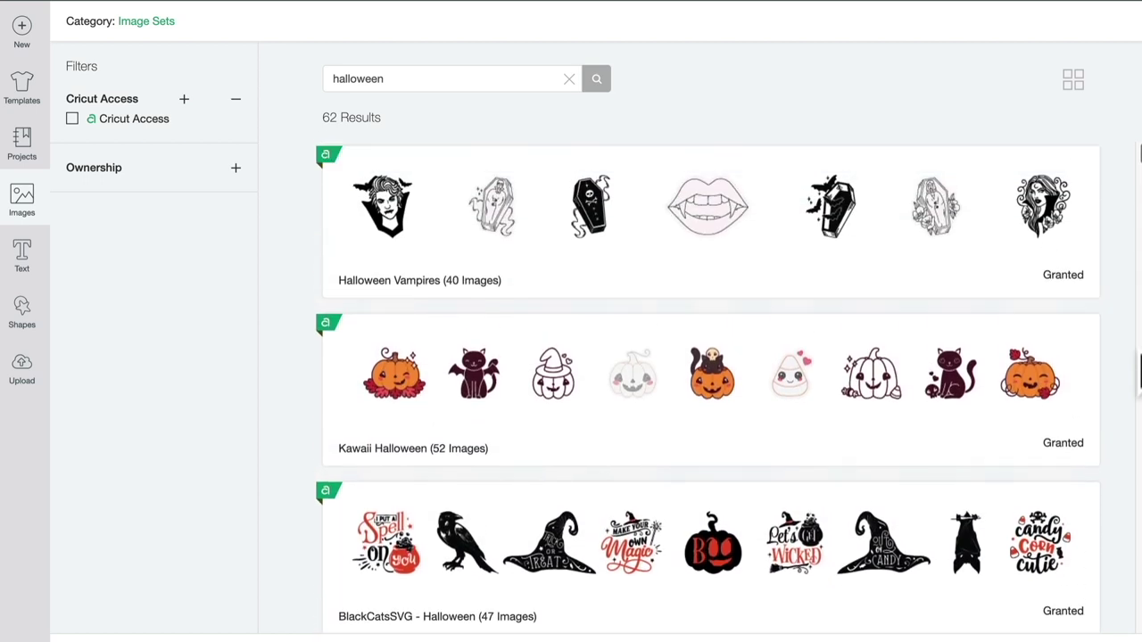
- Open the 52-image Kawaii Halloween set and scroll through its cats and jack-o'-lanterns
click(588, 454)
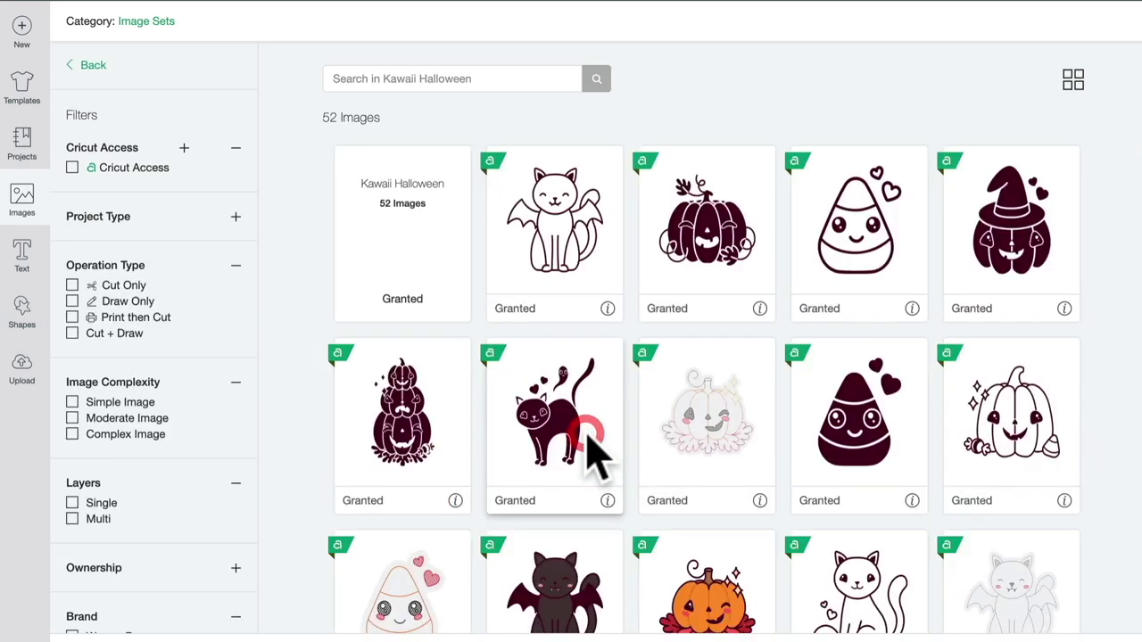
scroll(896, 330, down, 5)
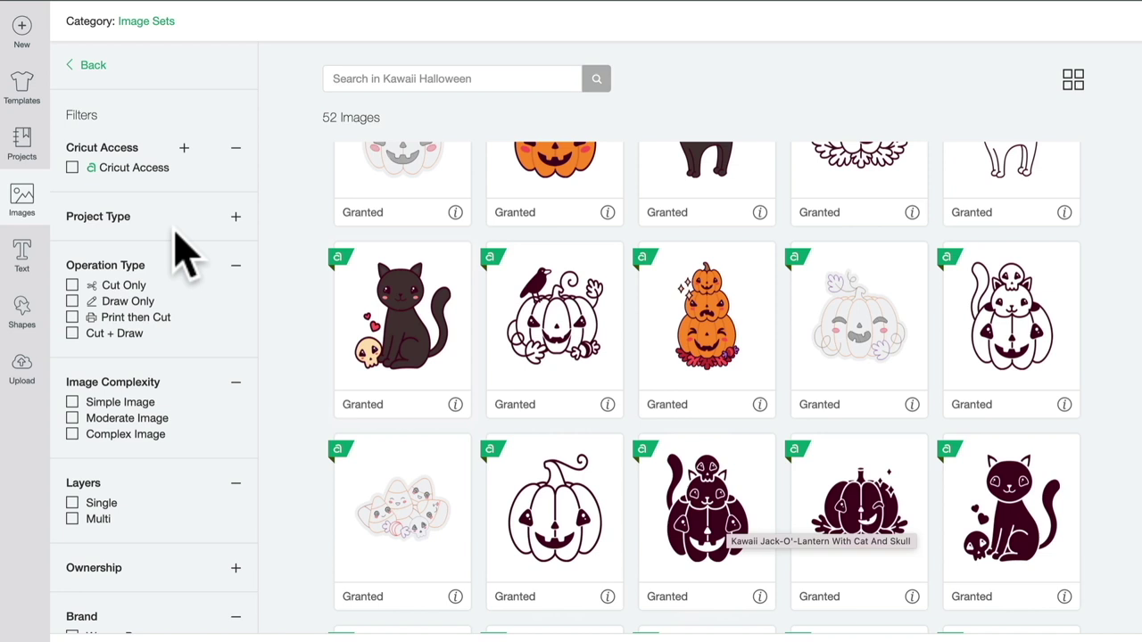
- Return to All Images and search the library for 'halloween'
click(169, 27)
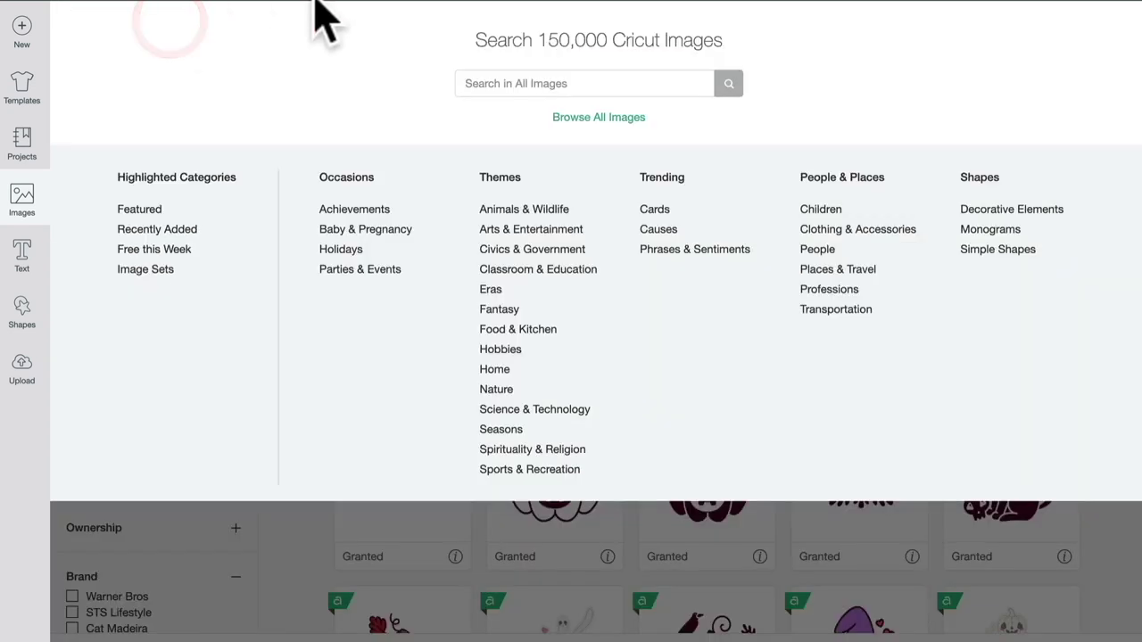
click(628, 117)
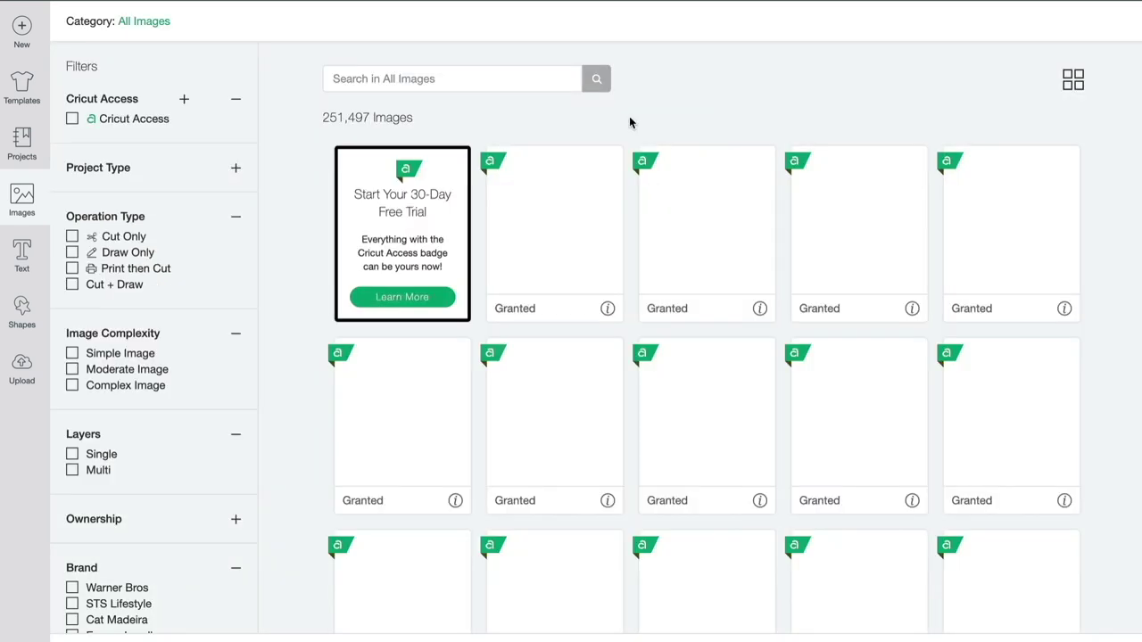
click(494, 79)
text(h)
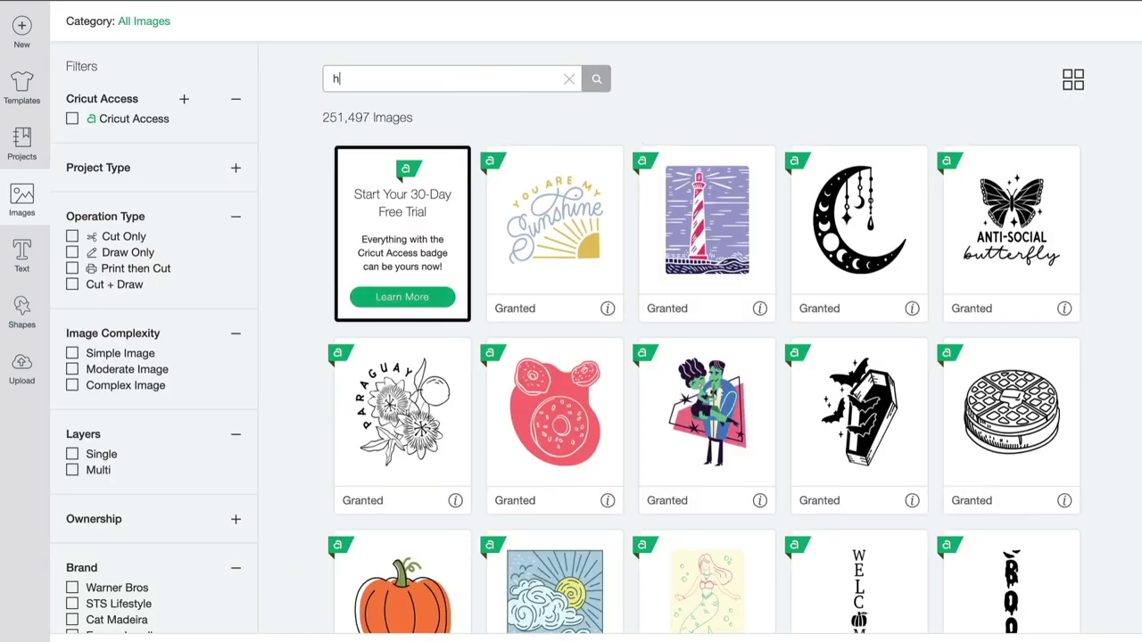
text(alloween)
key(Return)
scroll(1124, 210, down, 2)
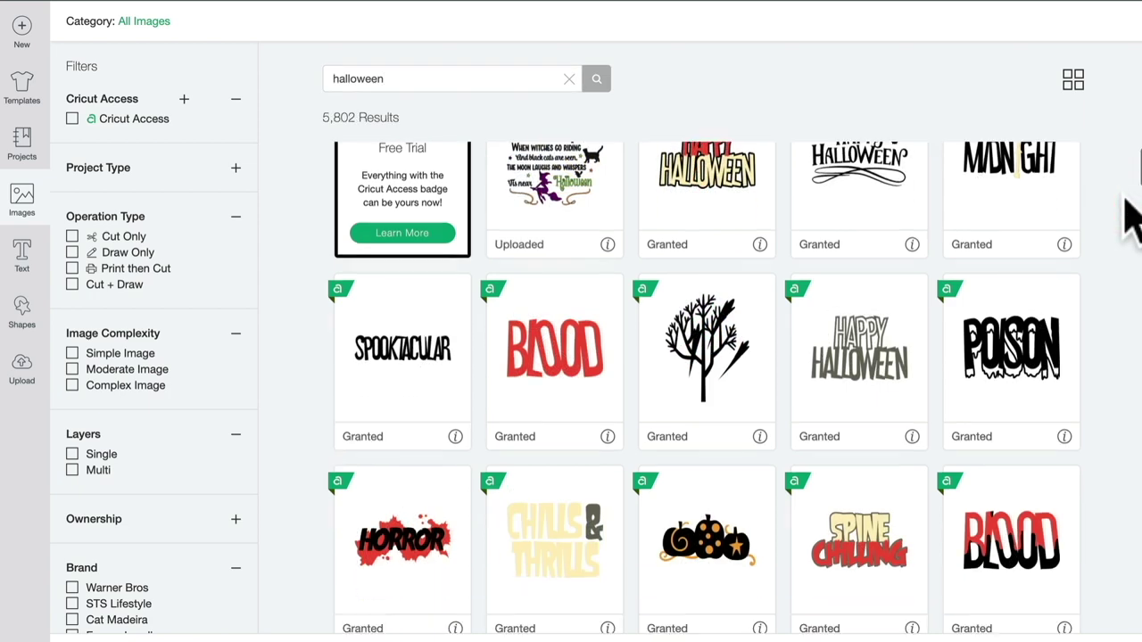
scroll(1131, 214, down, 10)
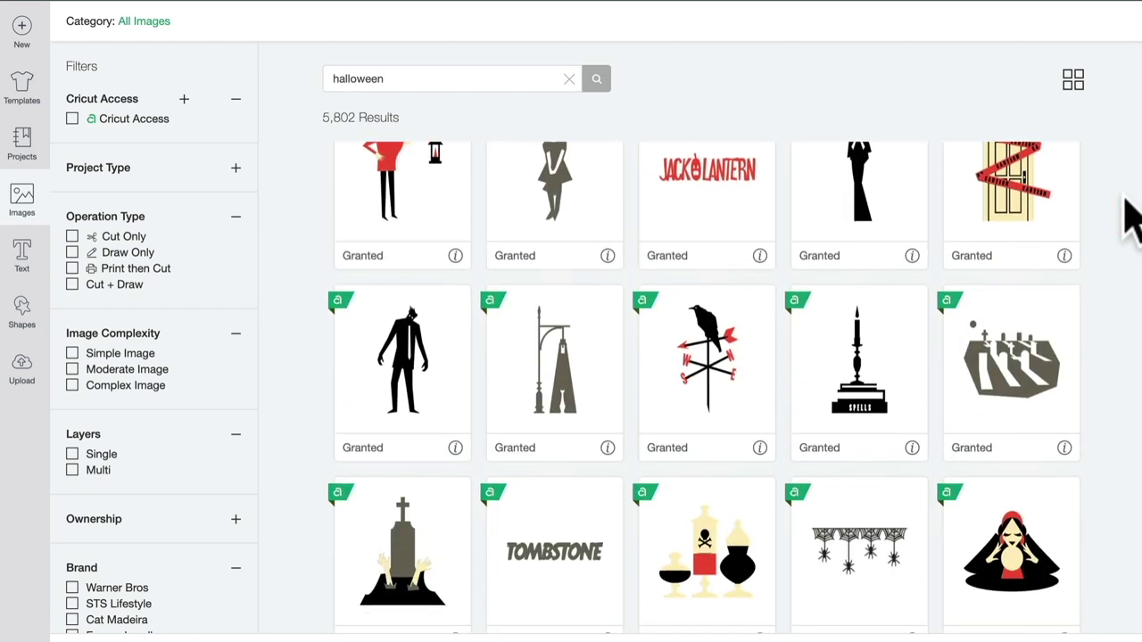
scroll(571, 267, up, 10)
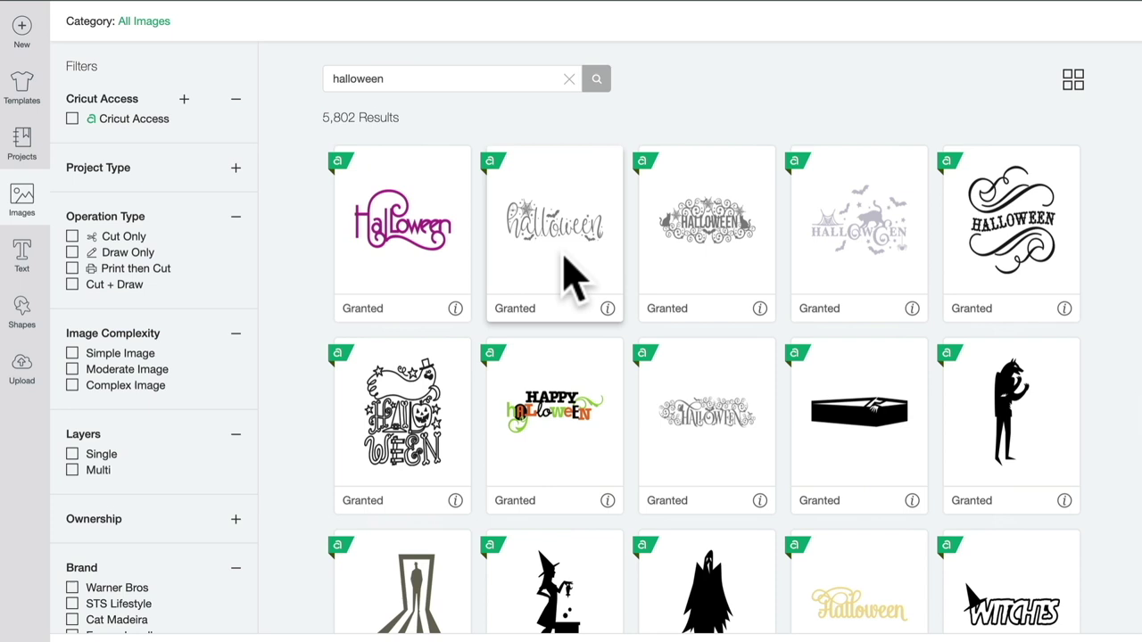
- Open the grey script halloween design's details and view its 194-image set
click(564, 260)
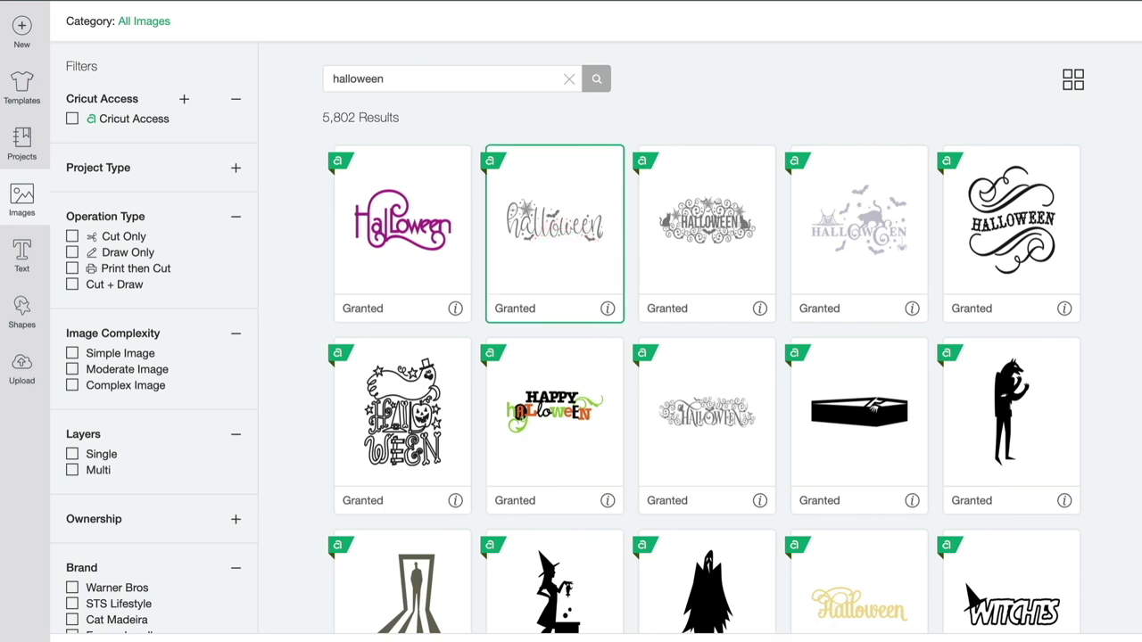
click(606, 312)
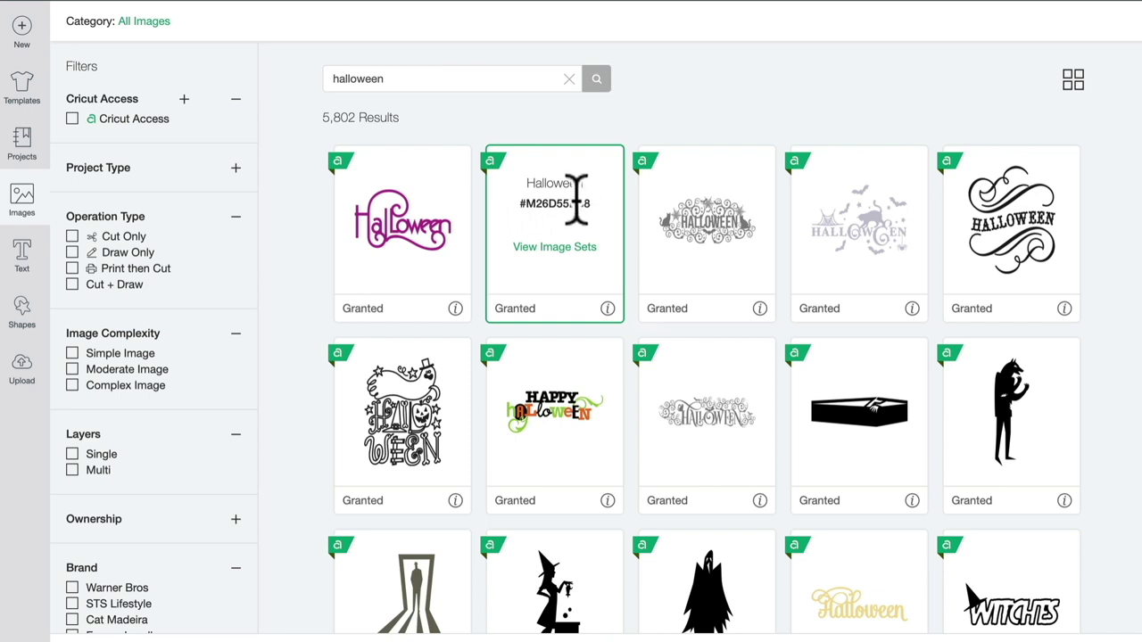
click(580, 250)
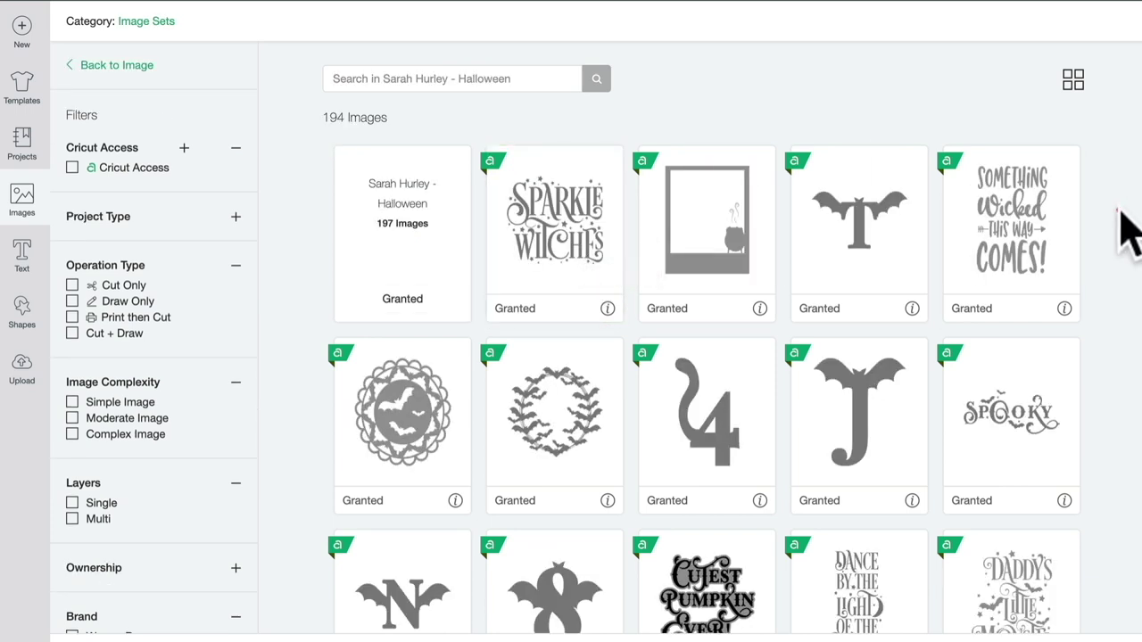
- Scroll down through the 194 images of the Halloween image set
scroll(1126, 223, down, 1)
scroll(1122, 214, down, 6)
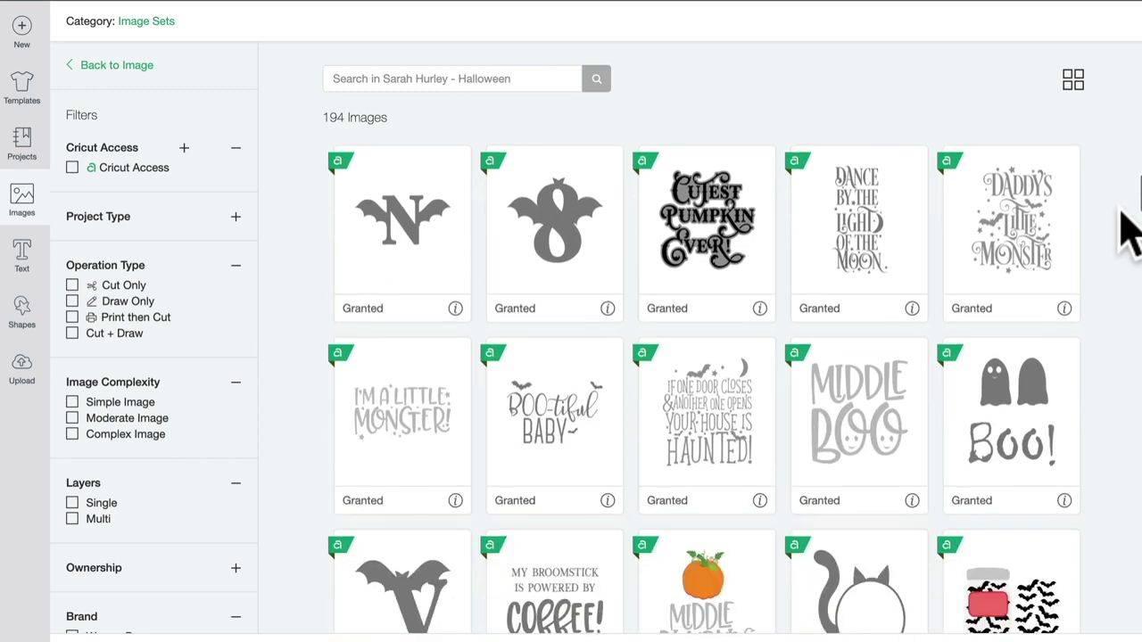
scroll(1128, 223, down, 10)
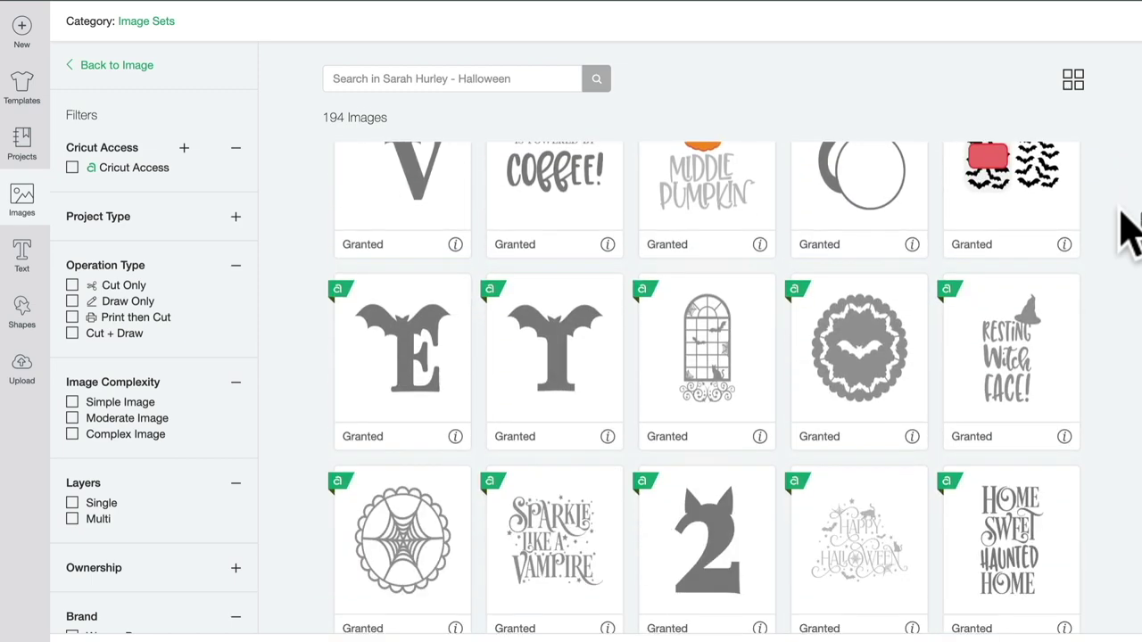
scroll(1128, 232, down, 10)
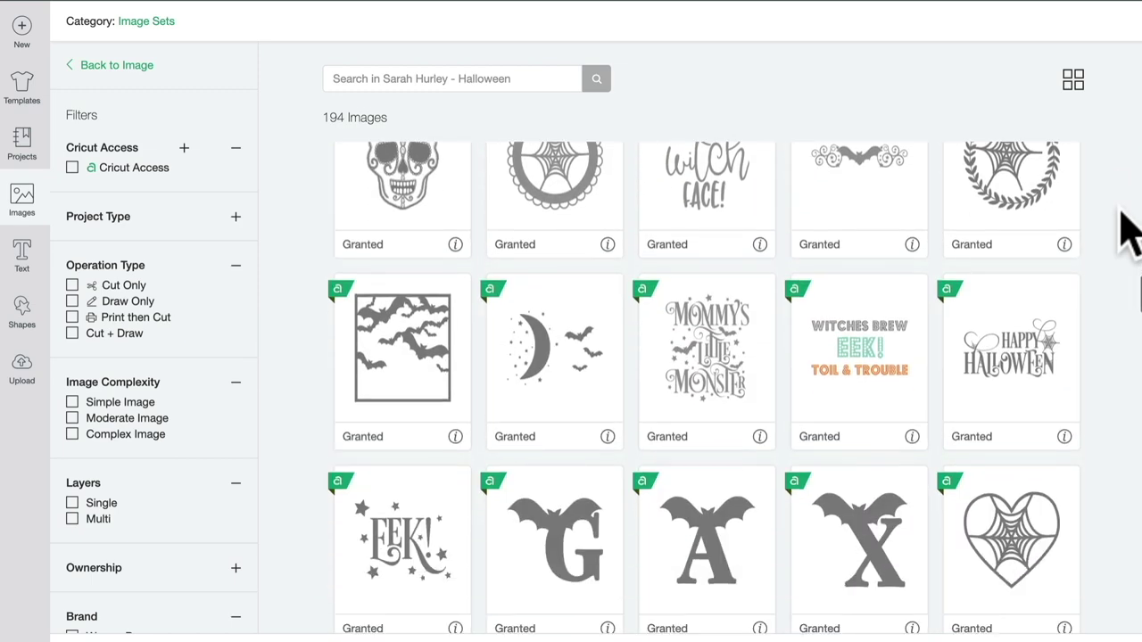
scroll(1128, 232, down, 2)
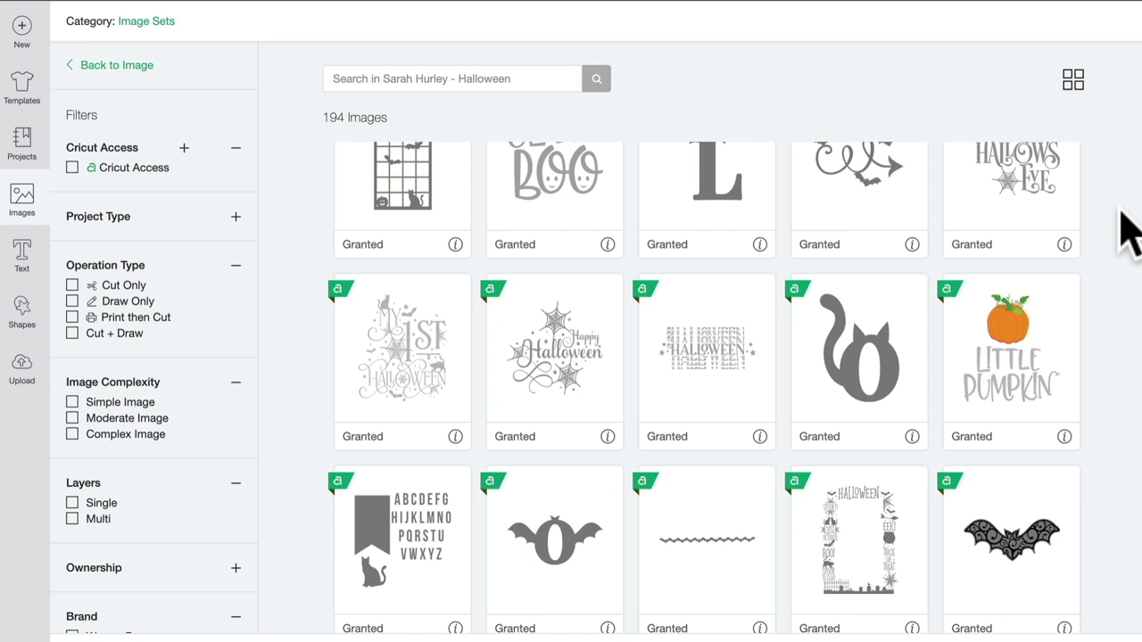
scroll(1128, 232, down, 7)
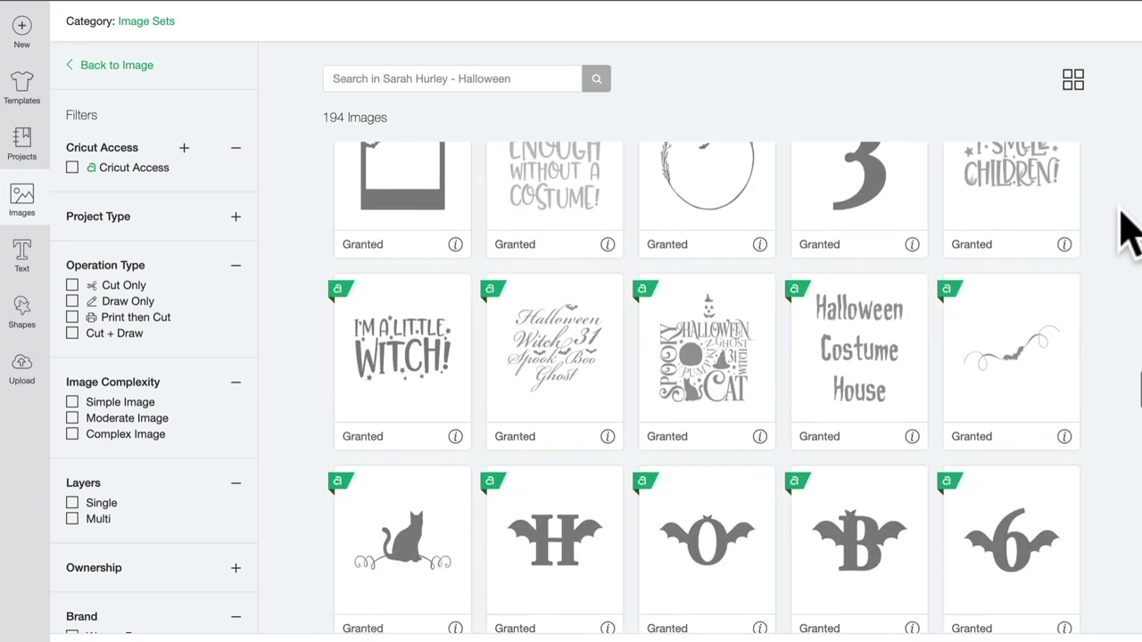
scroll(1129, 231, down, 9)
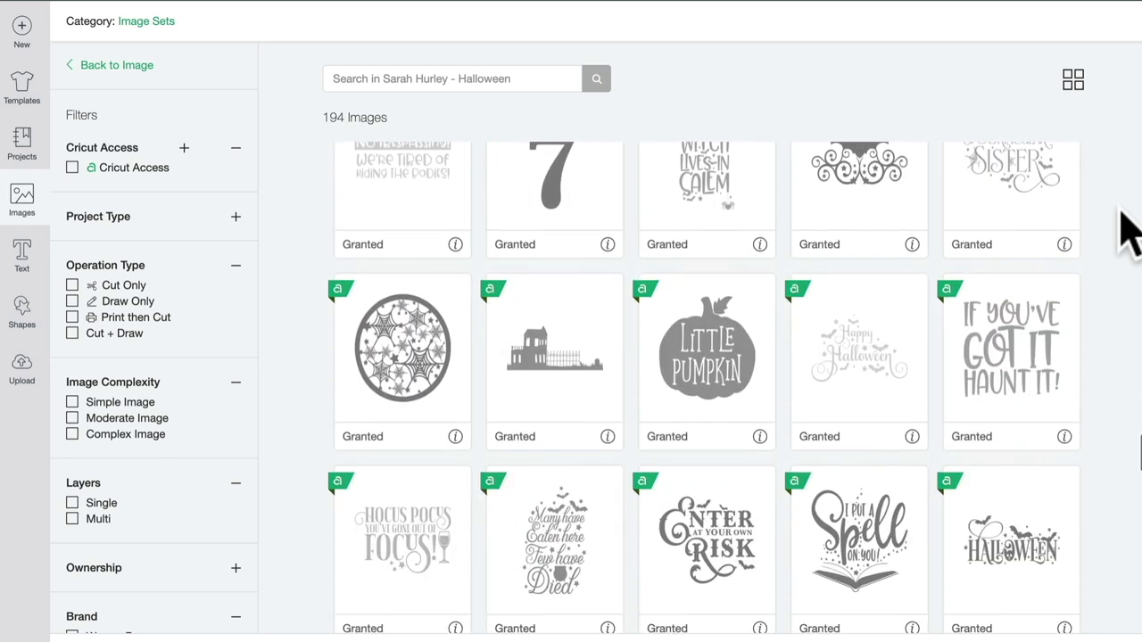
scroll(1128, 232, down, 6)
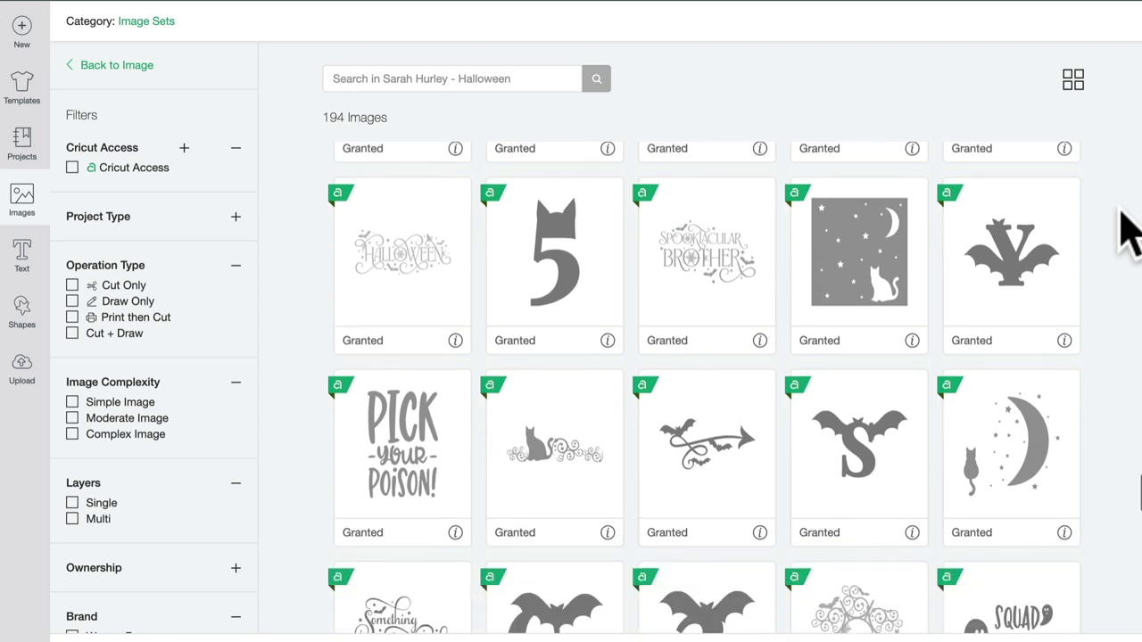
scroll(1128, 232, down, 8)
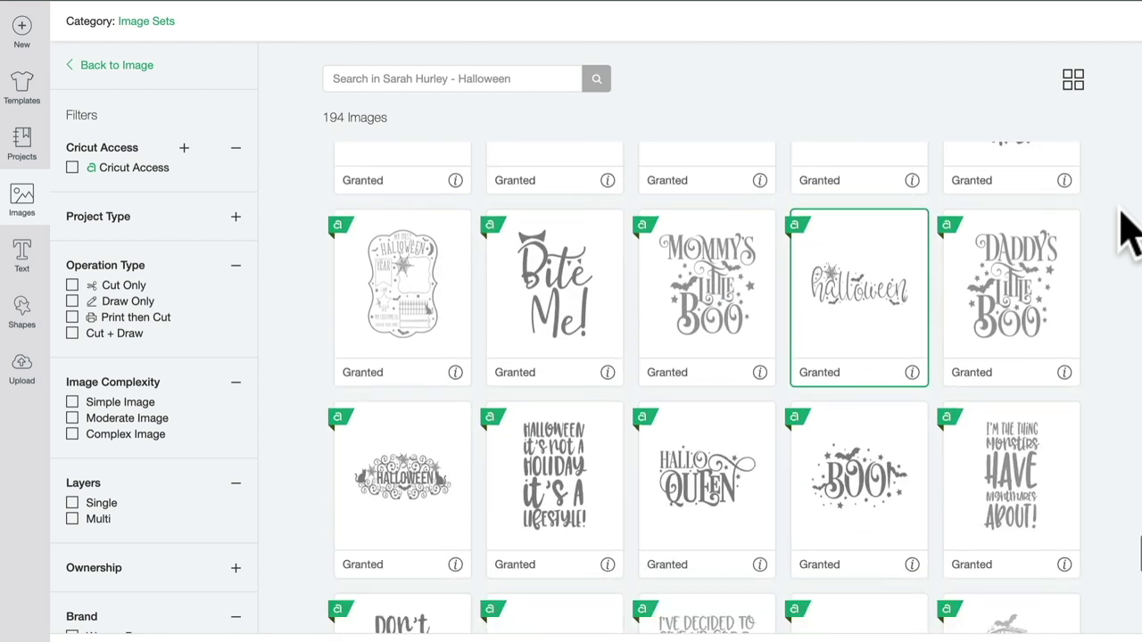
scroll(1128, 232, down, 1)
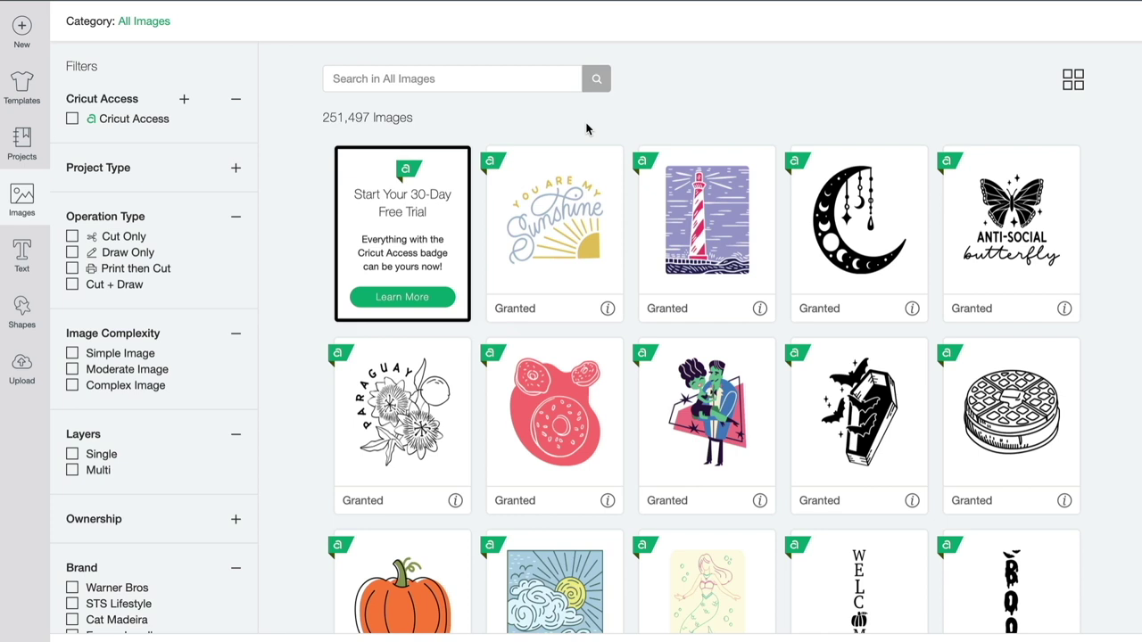
- Search the image library for 'love', then replace the term with 'heart' and search again
click(440, 80)
text(love)
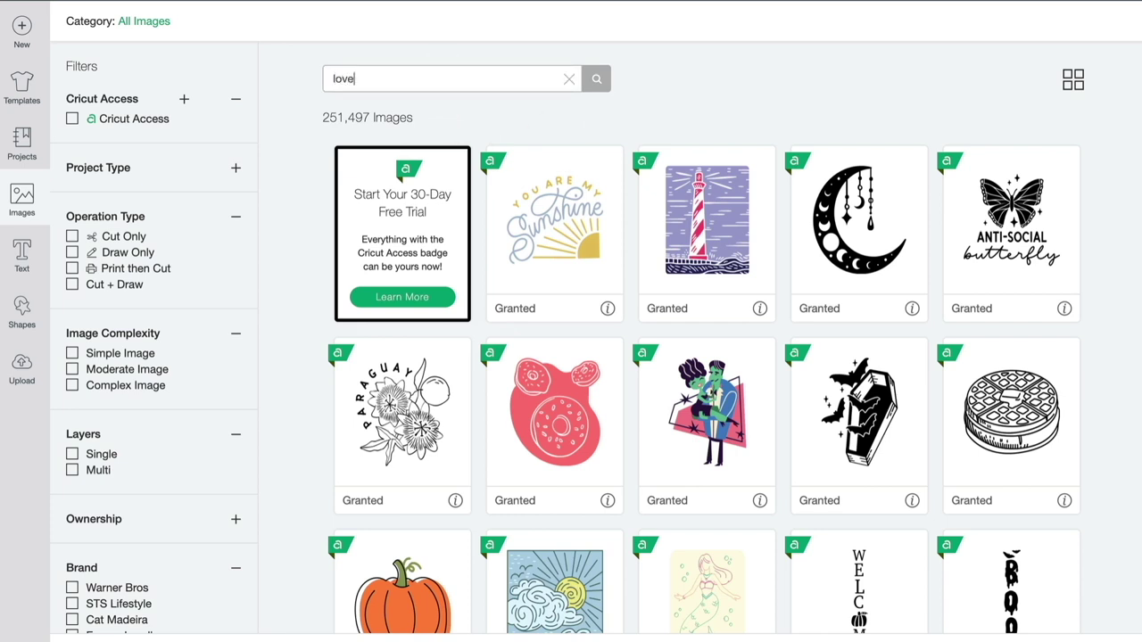
key(Return)
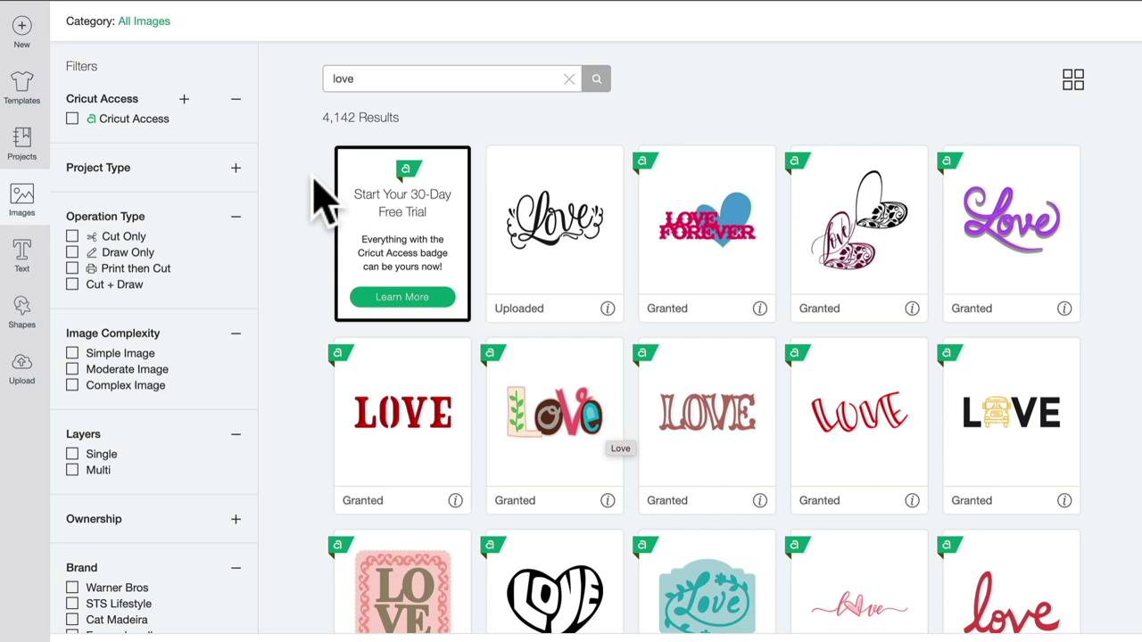
drag(373, 79, 313, 71)
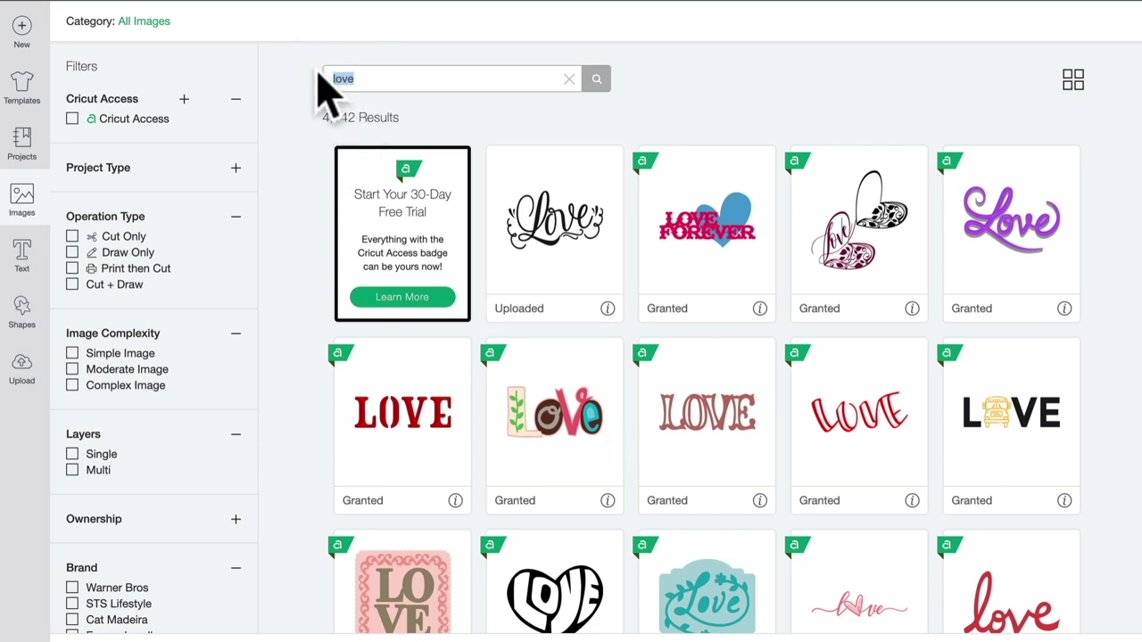
text(heart)
key(Return)
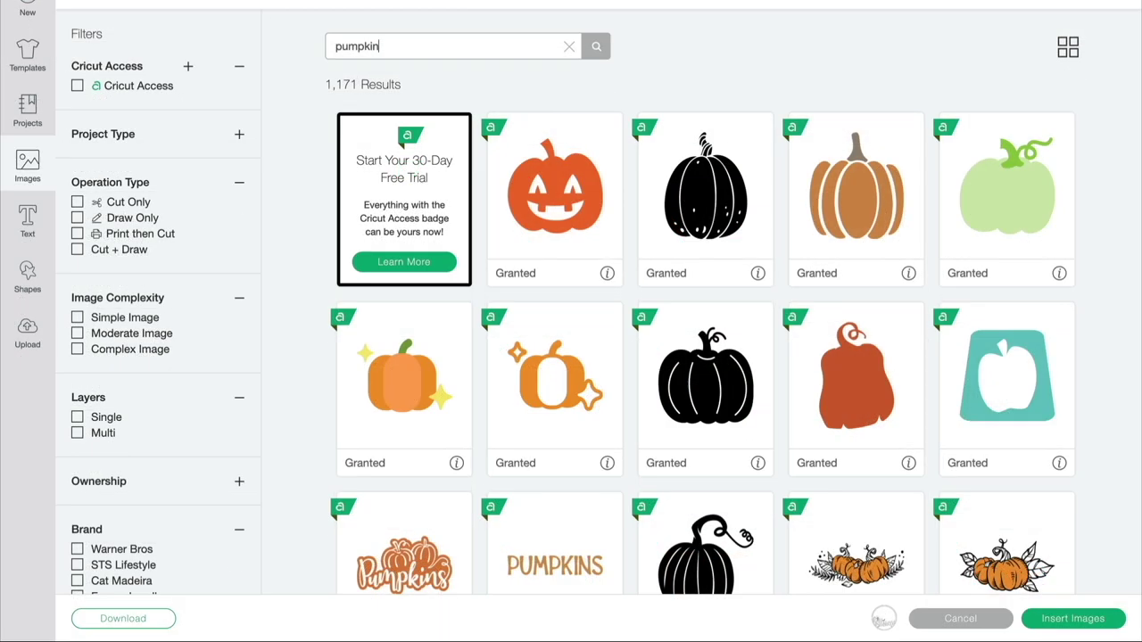
- Select four pumpkin images: jack-o'-lantern, black pumpkin, ribbed pumpkin and pumpkins with leaves
click(553, 157)
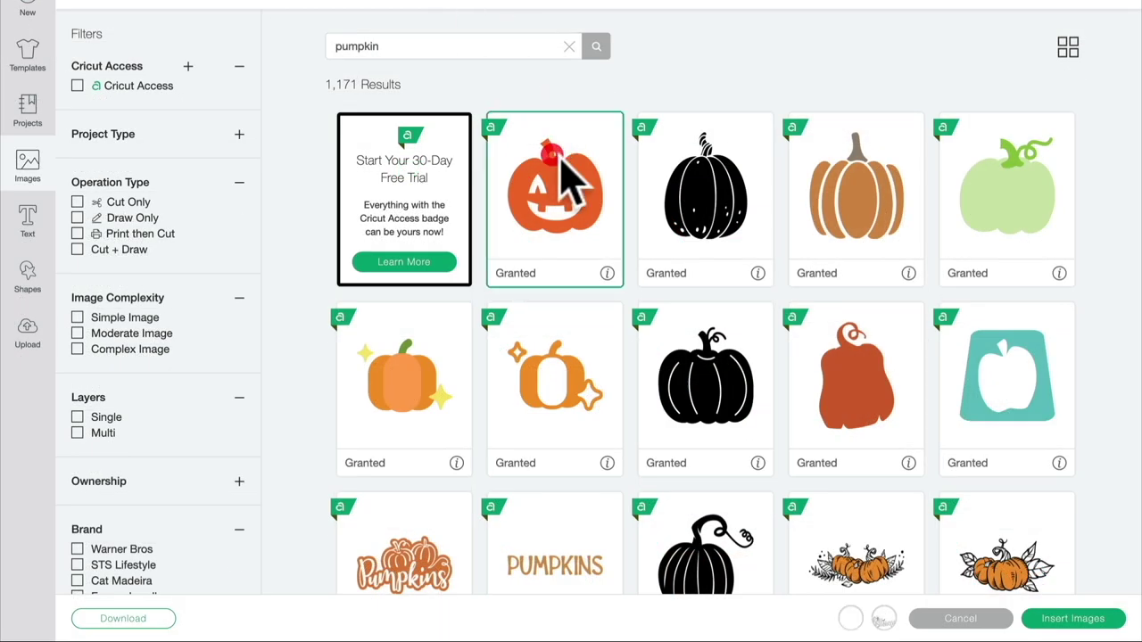
click(680, 359)
click(813, 219)
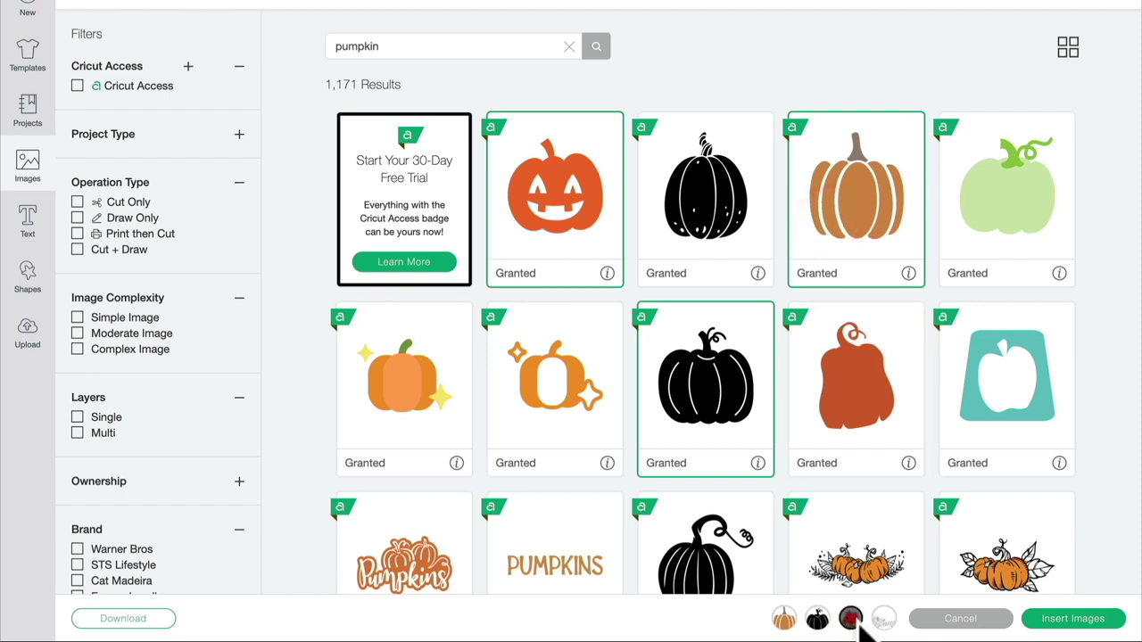
click(879, 564)
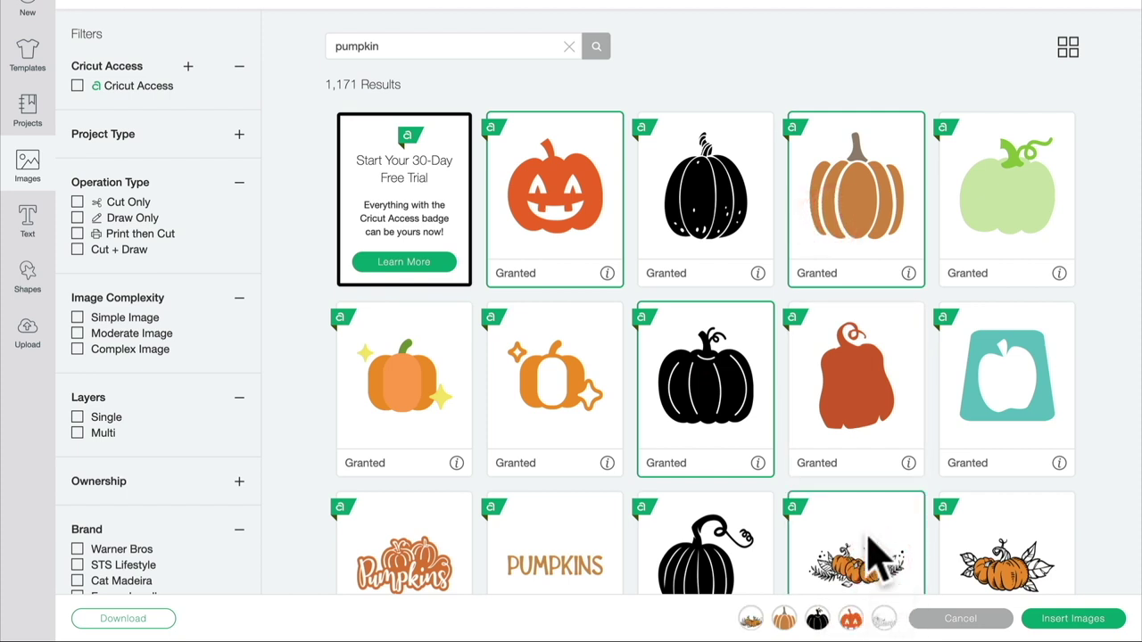
- Replace the search term with 'ghost' and run the search
double_click(403, 45)
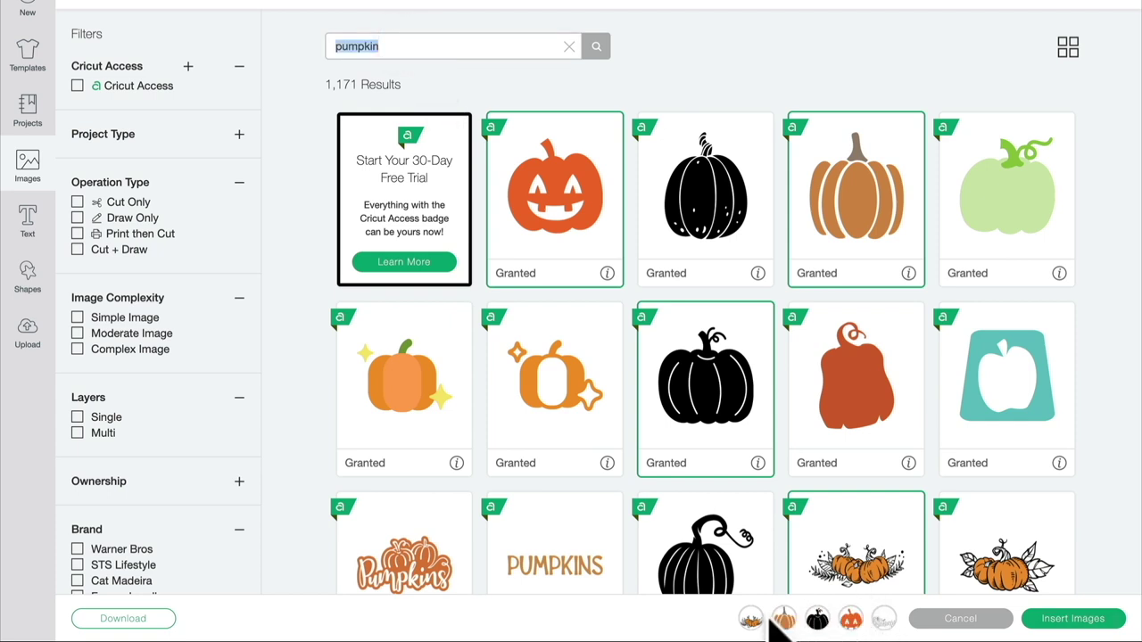
text(ghost)
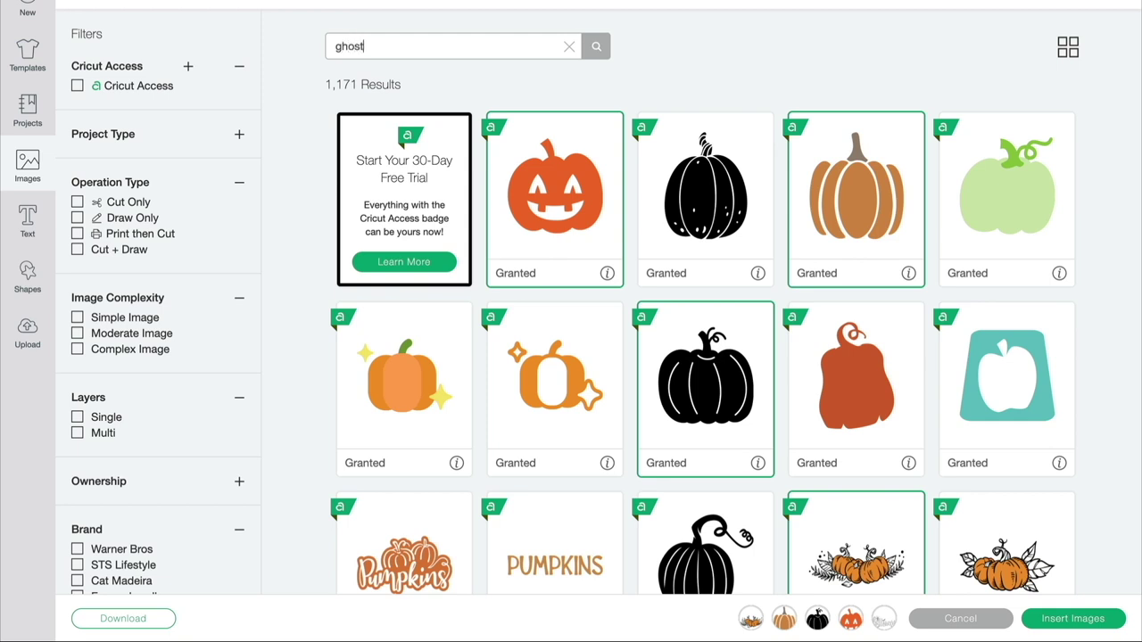
key(Return)
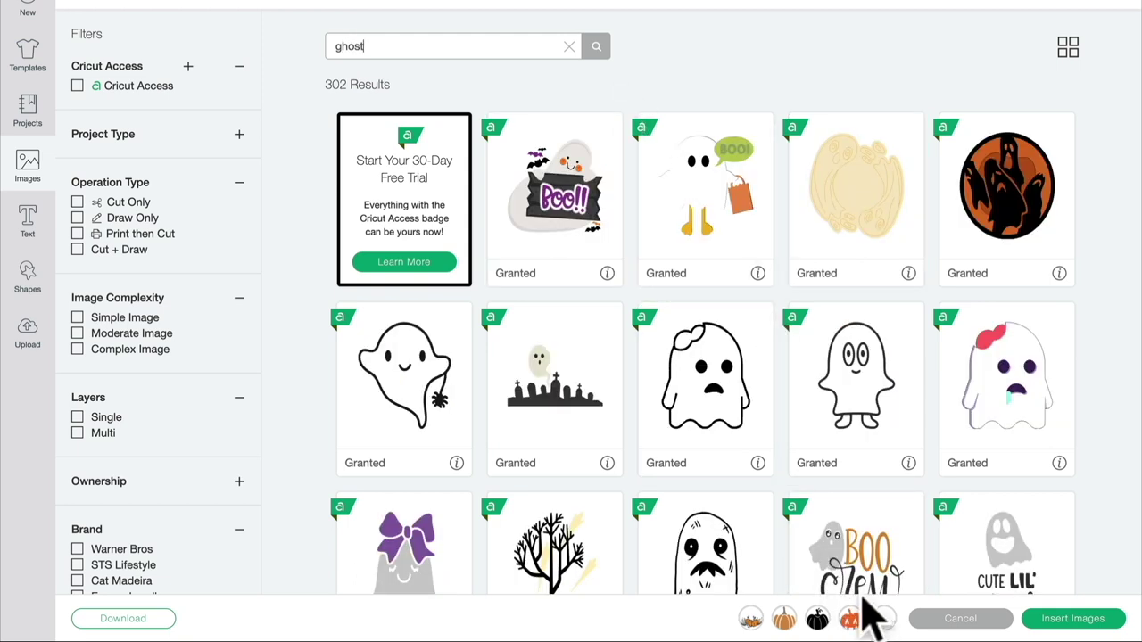
- Select three ghosts: red-bow ghost, grey purple-bow ghost and smiling ghost holding a spider
click(1017, 368)
click(403, 553)
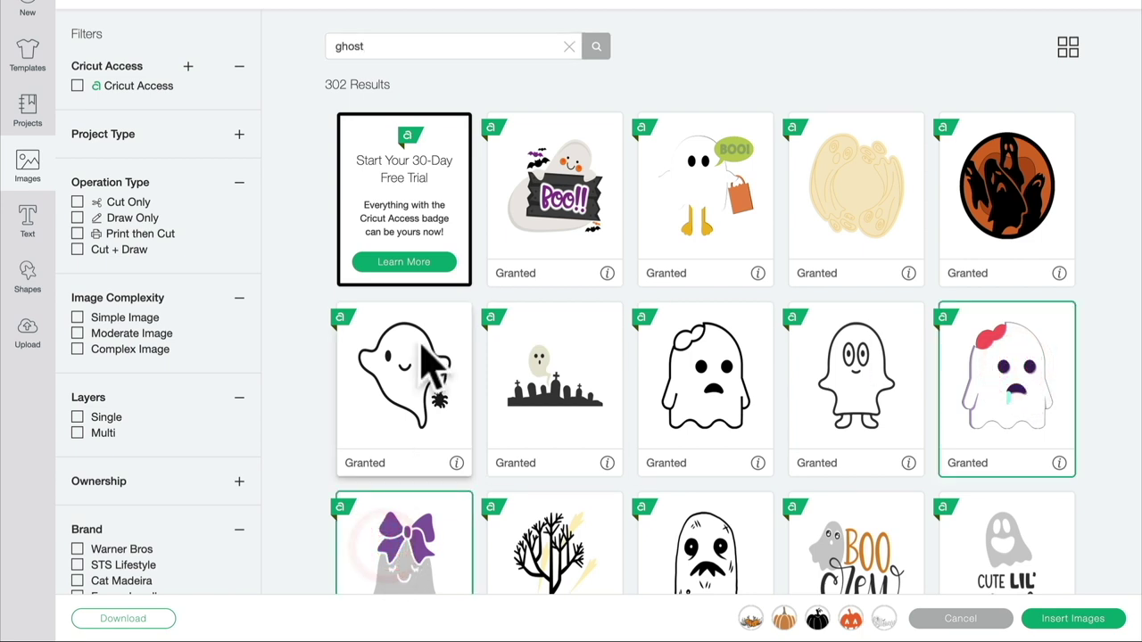
click(421, 345)
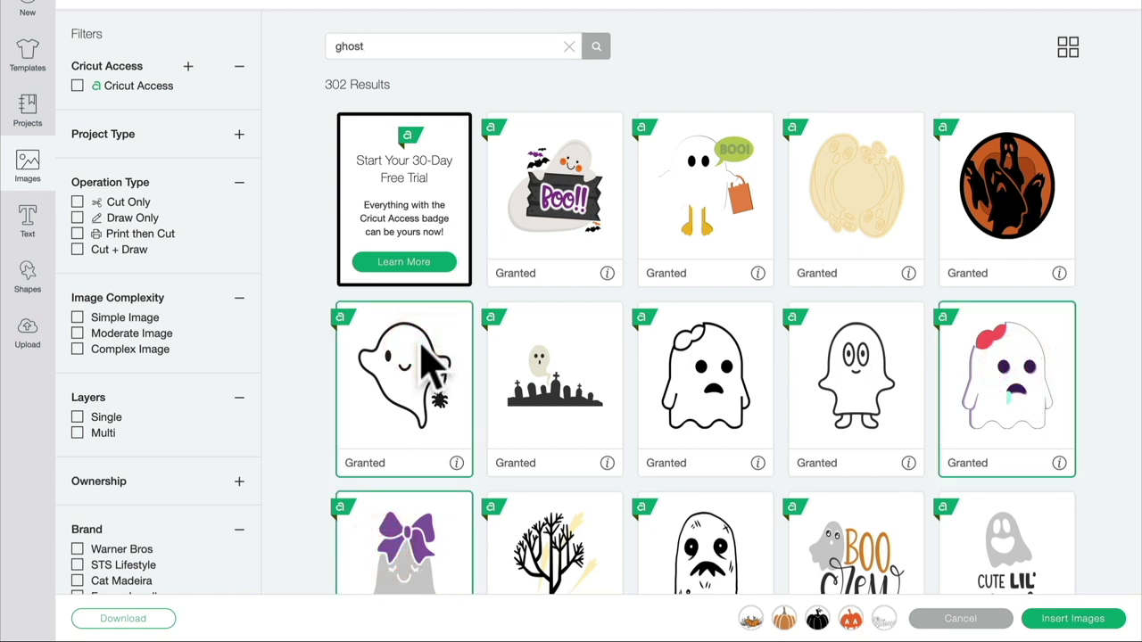
- From the spider ghost's image set, add the cauldron, witch skull with spellbook and witch-hat cat
click(457, 463)
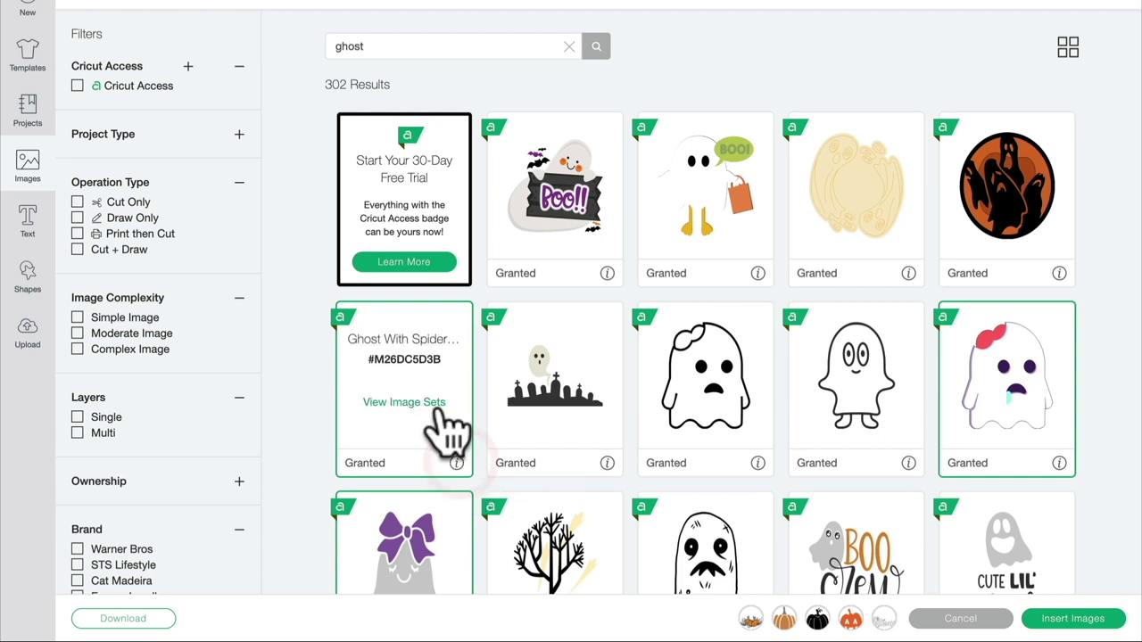
click(404, 403)
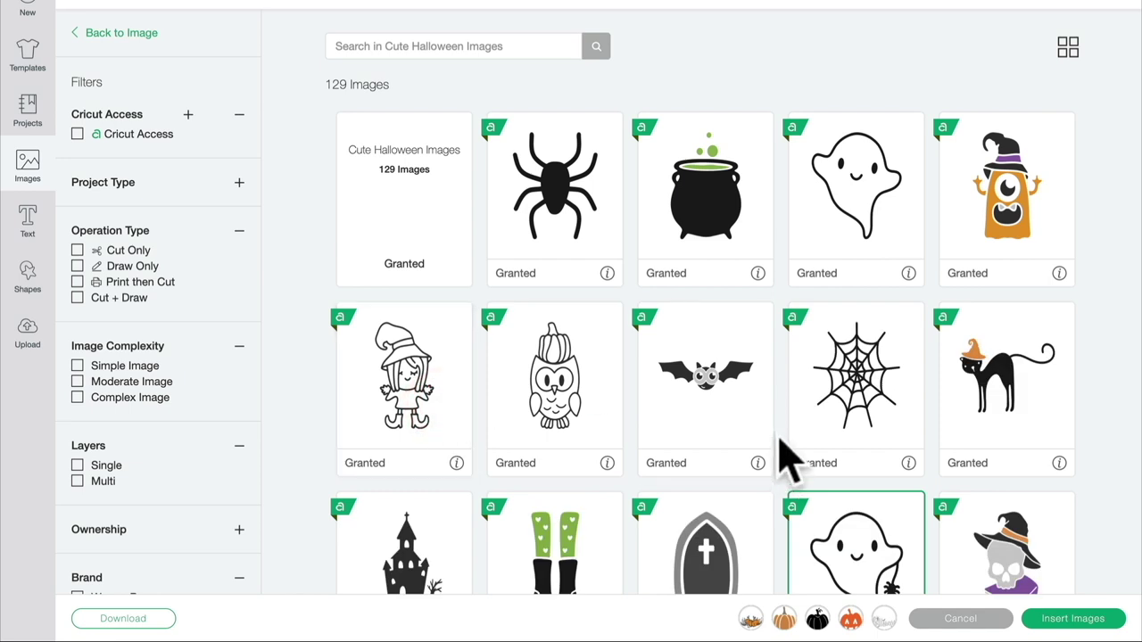
click(730, 237)
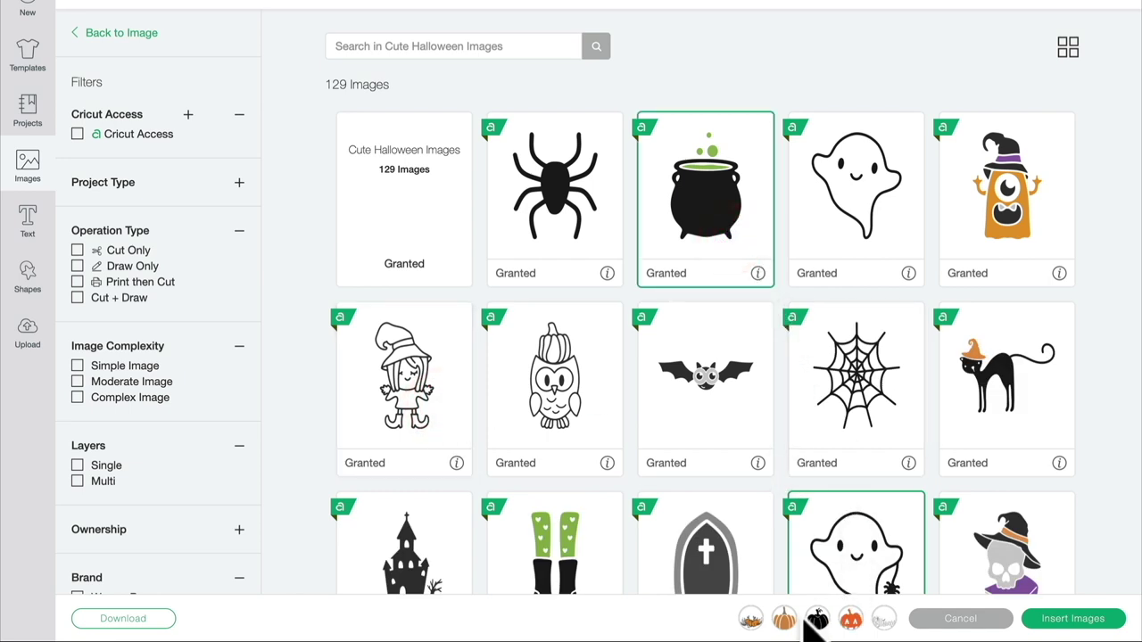
click(1019, 533)
click(1014, 398)
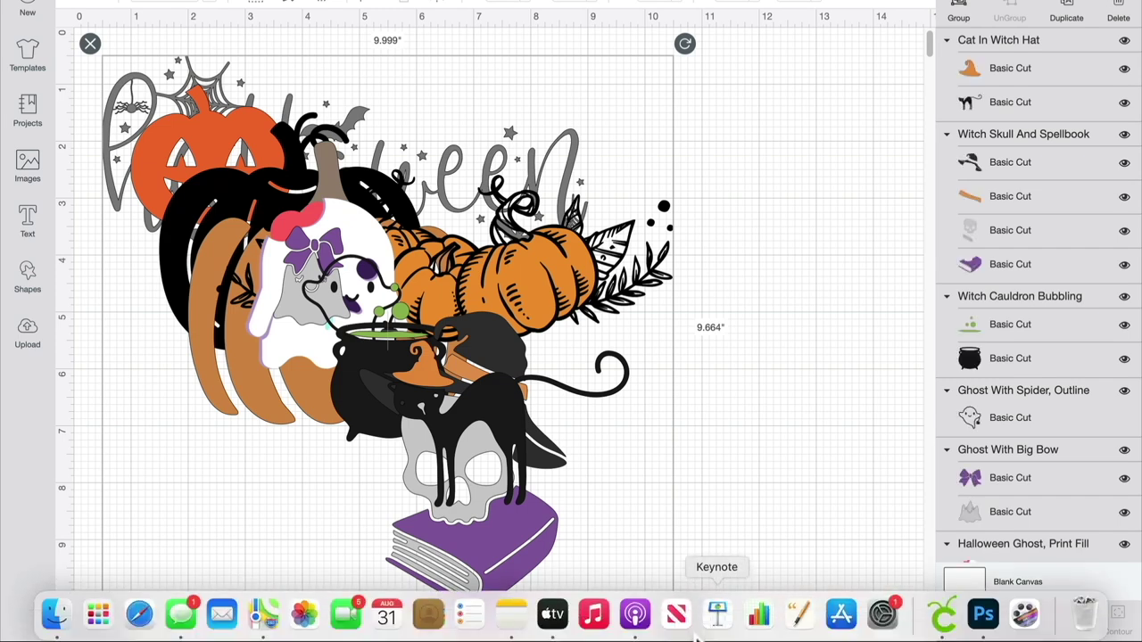
- Move the witch-hat cat right and the pumpkin cluster to the upper right, then return to Images
click(848, 458)
drag(490, 410, 687, 405)
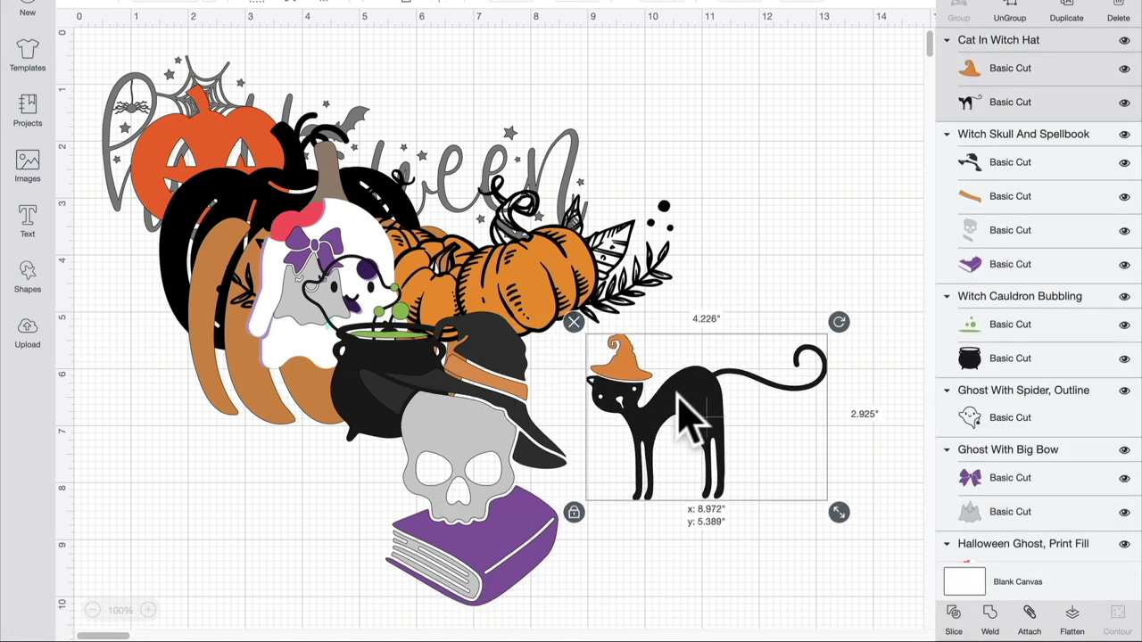
click(539, 290)
drag(539, 290, 749, 171)
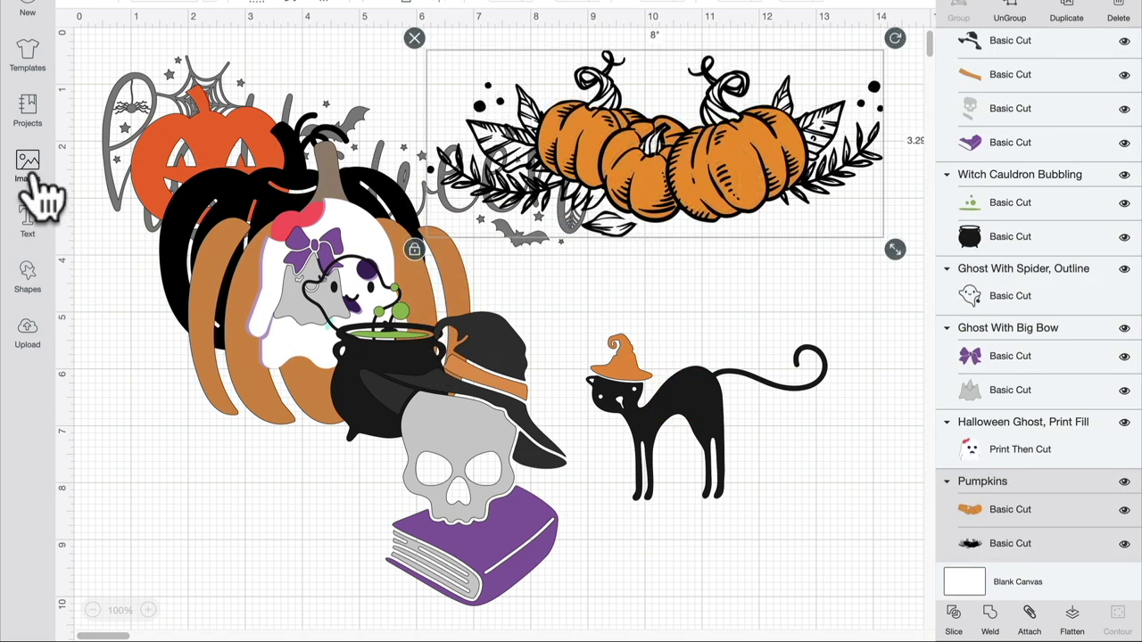
click(32, 177)
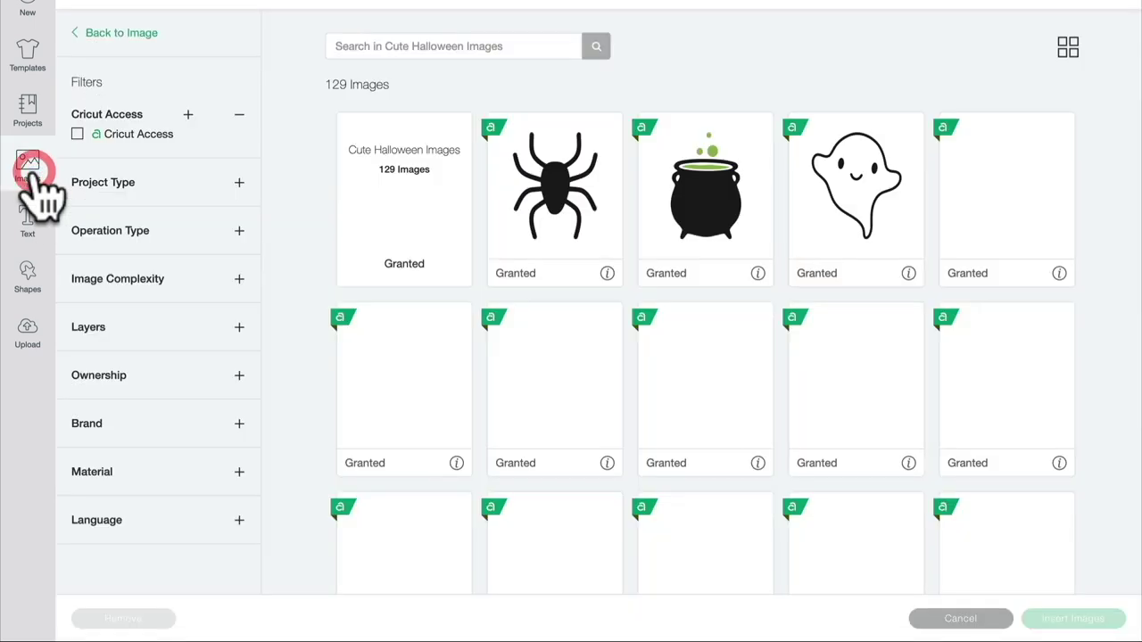